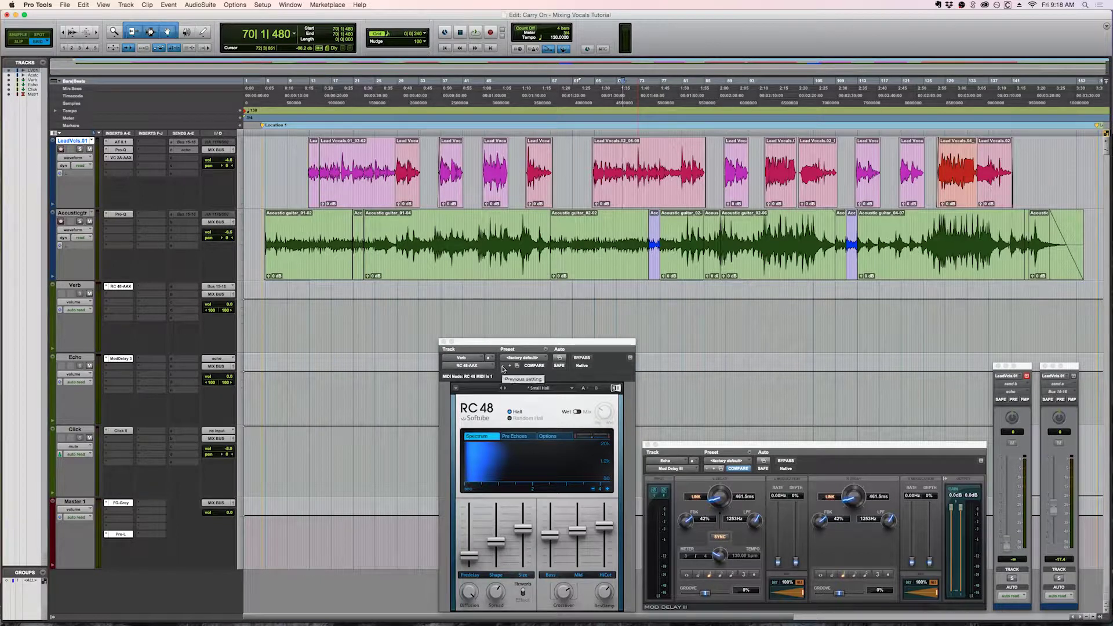
{"action": "left_click", "coordinate": [53, 205]}
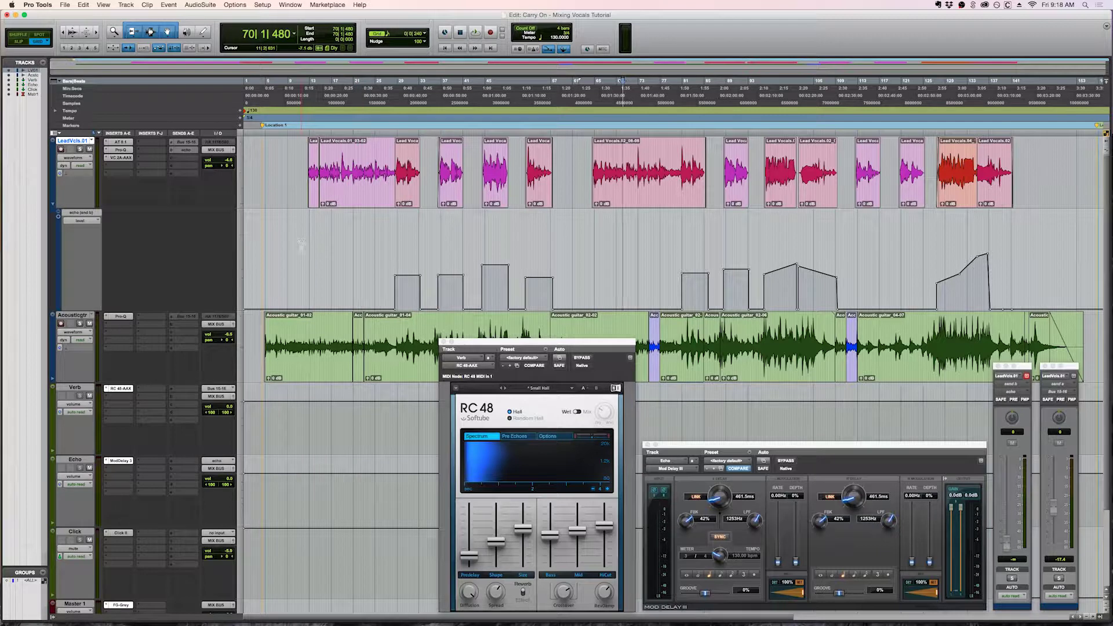
{"action": "left_click_drag", "start_coordinate": [302, 246], "coordinate": [462, 275]}
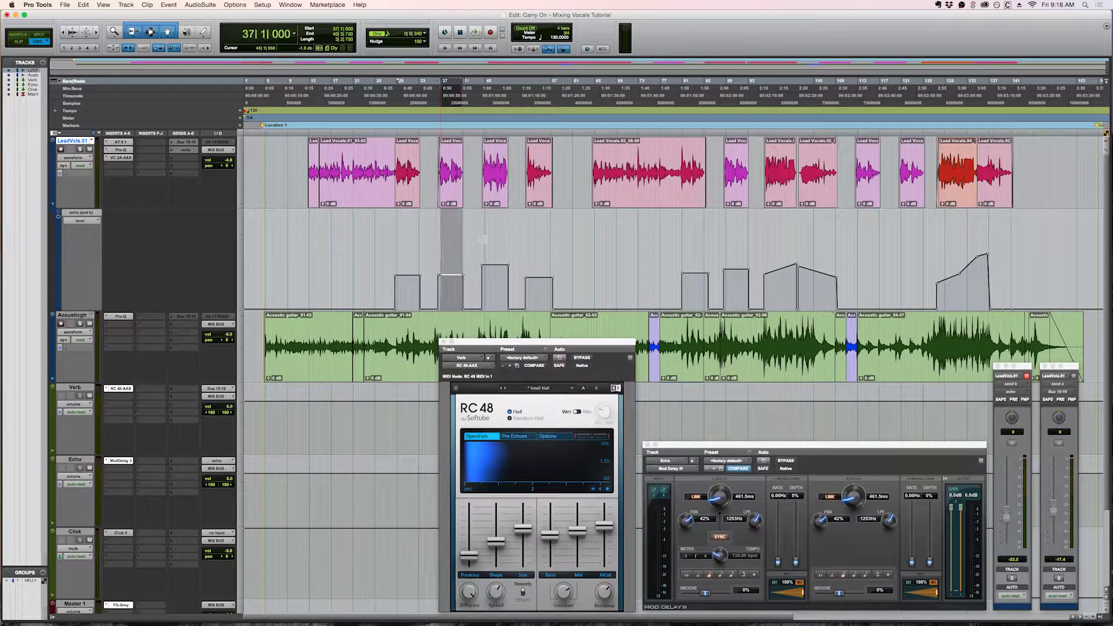
{"action": "left_click_drag", "start_coordinate": [483, 252], "coordinate": [554, 256]}
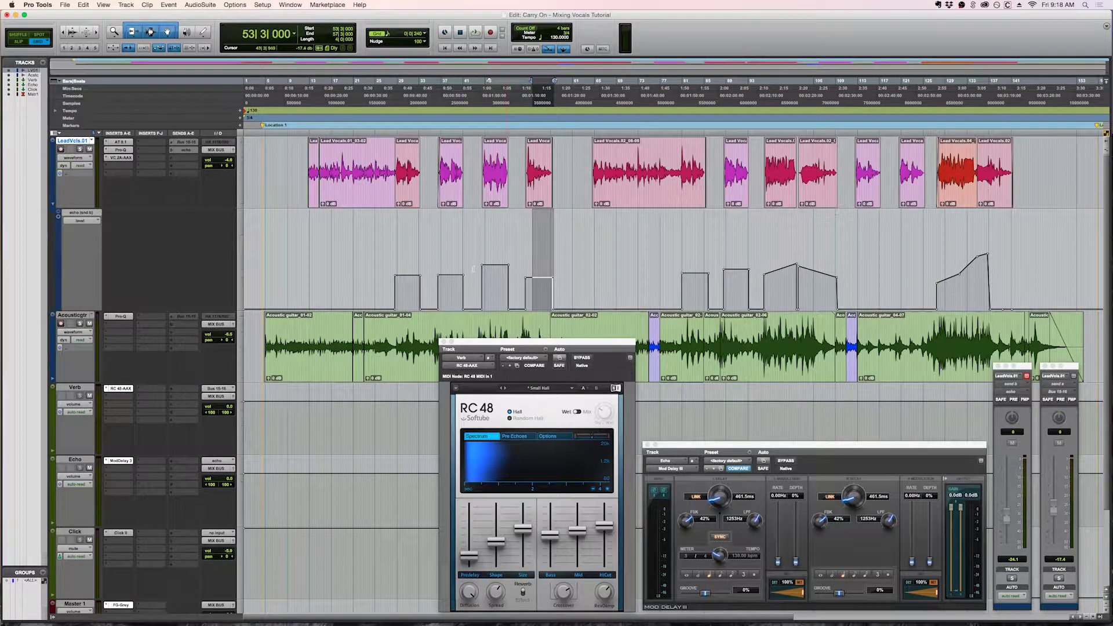
{"action": "left_click", "coordinate": [534, 255]}
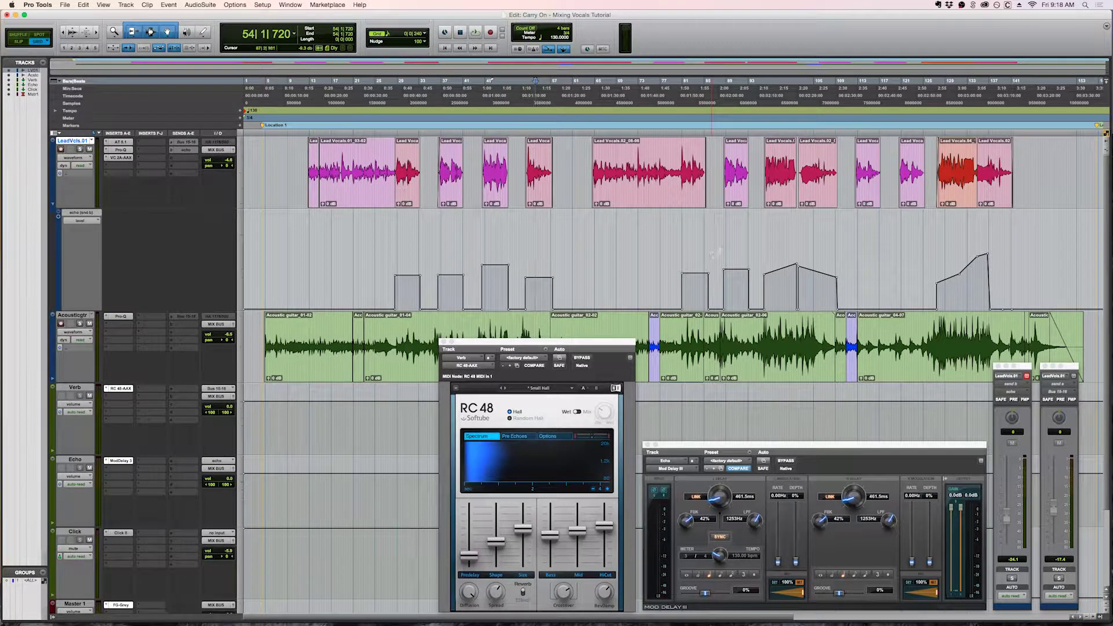
{"action": "scroll", "coordinate": [719, 252], "scroll_direction": "right", "scroll_amount": 3}
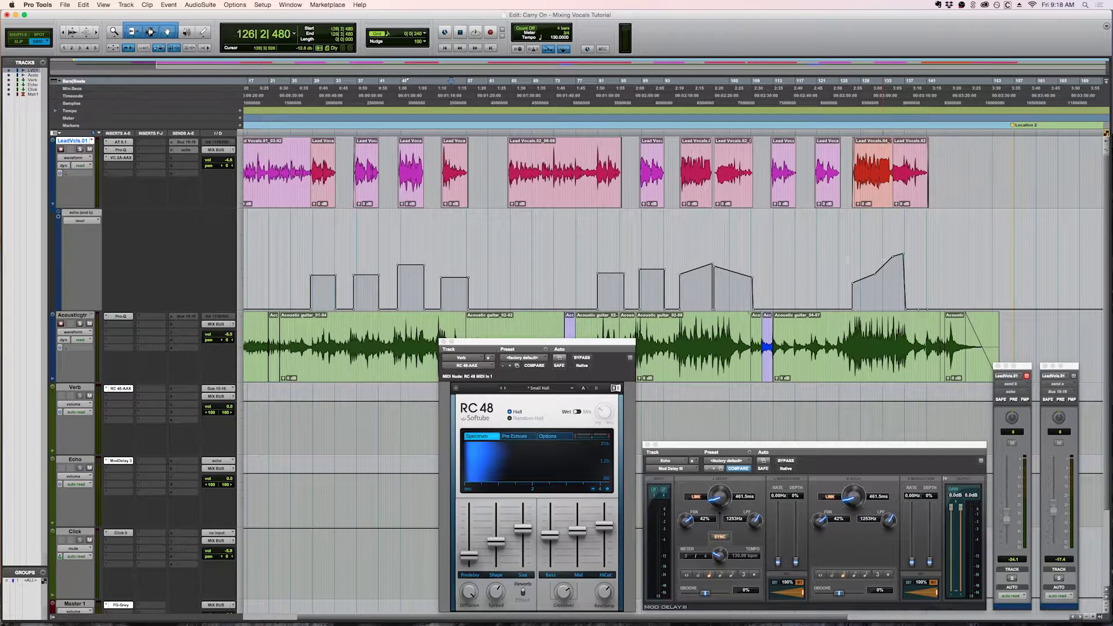
{"action": "left_click_drag", "start_coordinate": [919, 278], "coordinate": [853, 285]}
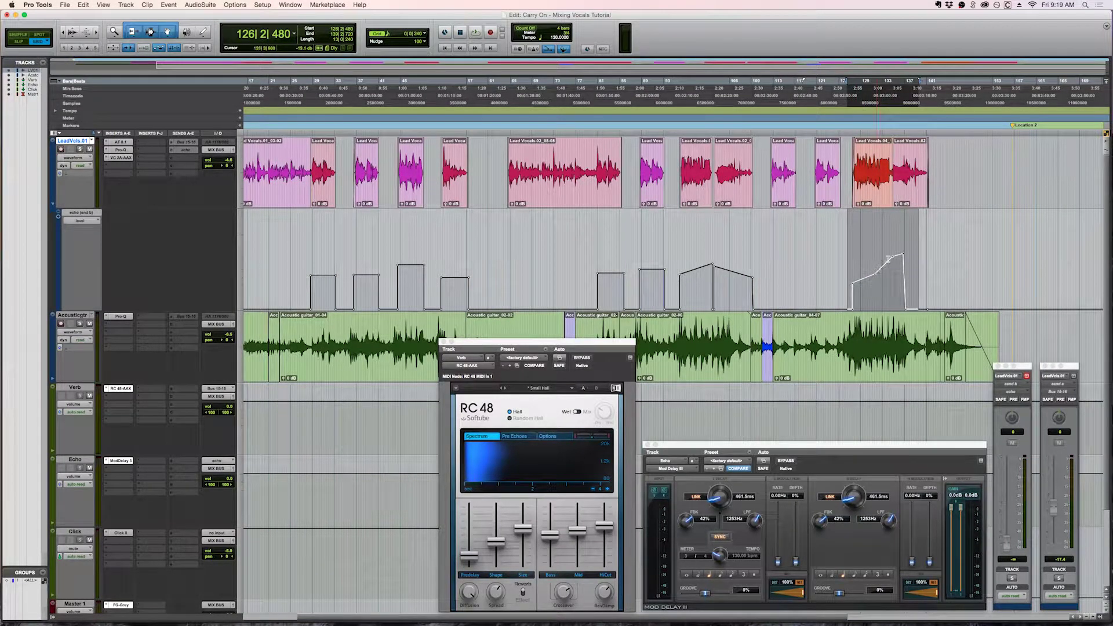
{"action": "left_click", "coordinate": [907, 255]}
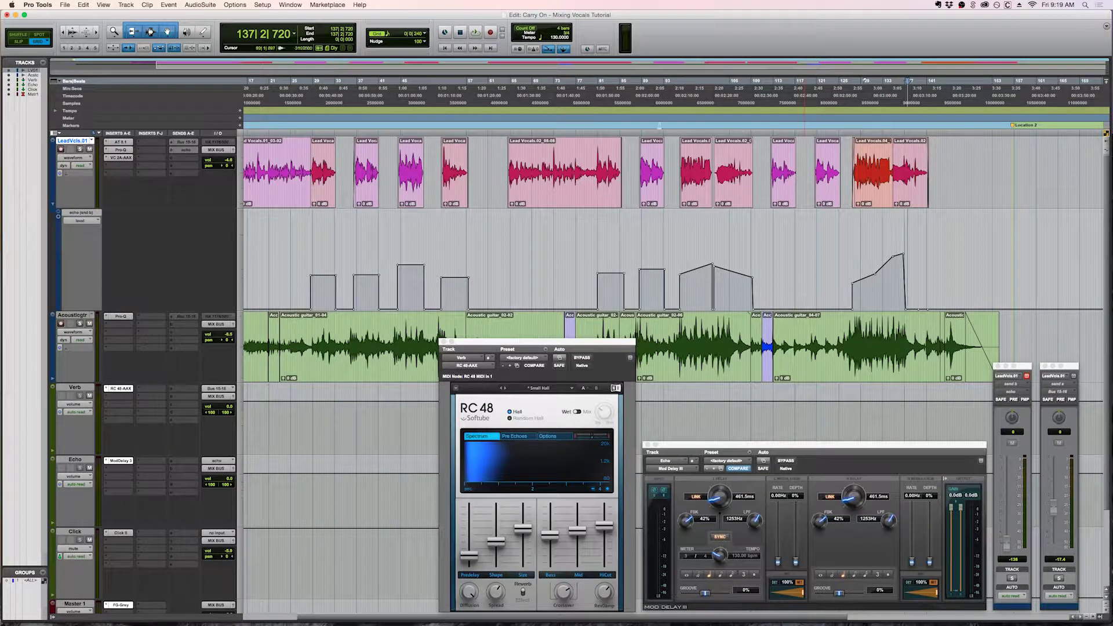
{"action": "scroll", "coordinate": [811, 348], "scroll_direction": "left", "scroll_amount": 5}
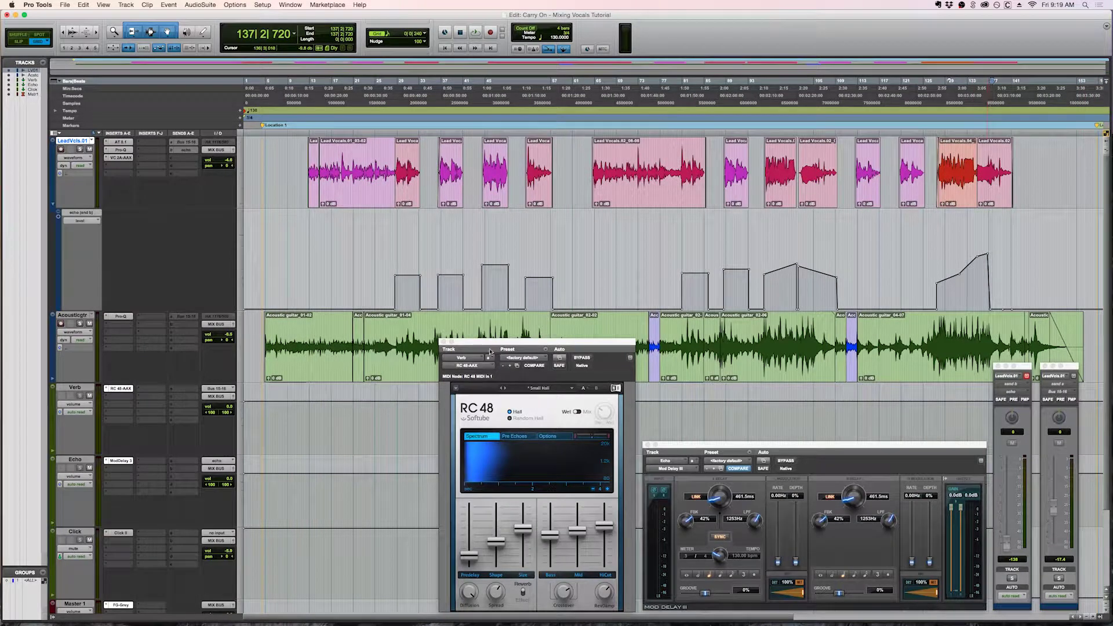
Switch the lead vocal and acoustic guitar Bus 15-16 reverb sends to pre-fader.
{"action": "scroll", "coordinate": [173, 319], "scroll_direction": "down", "scroll_amount": 4}
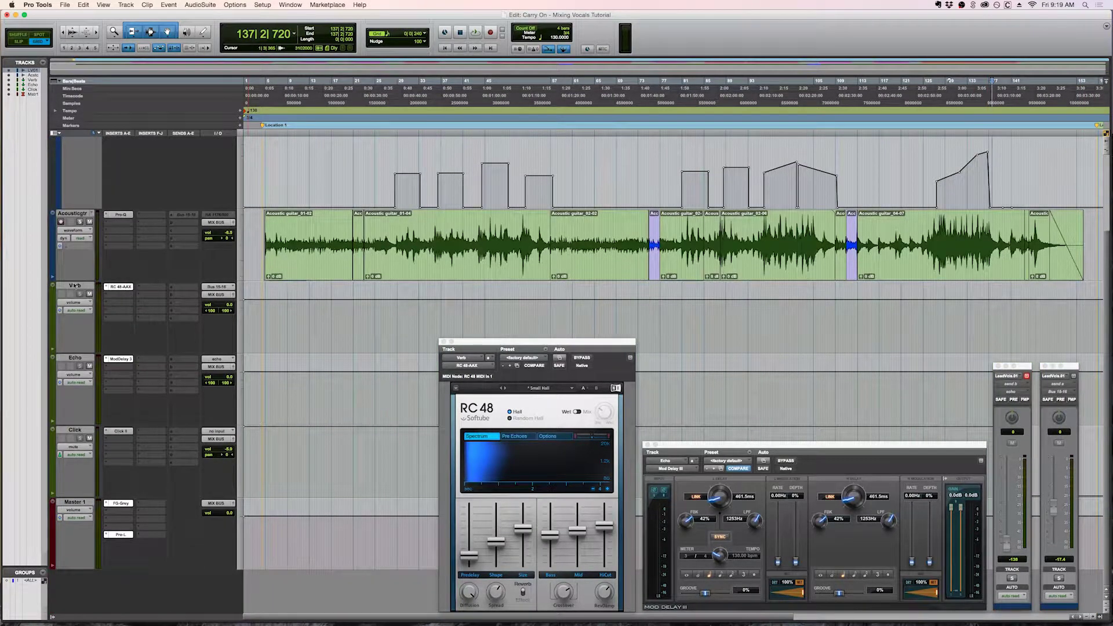
{"action": "scroll", "coordinate": [168, 295], "scroll_direction": "up", "scroll_amount": 4}
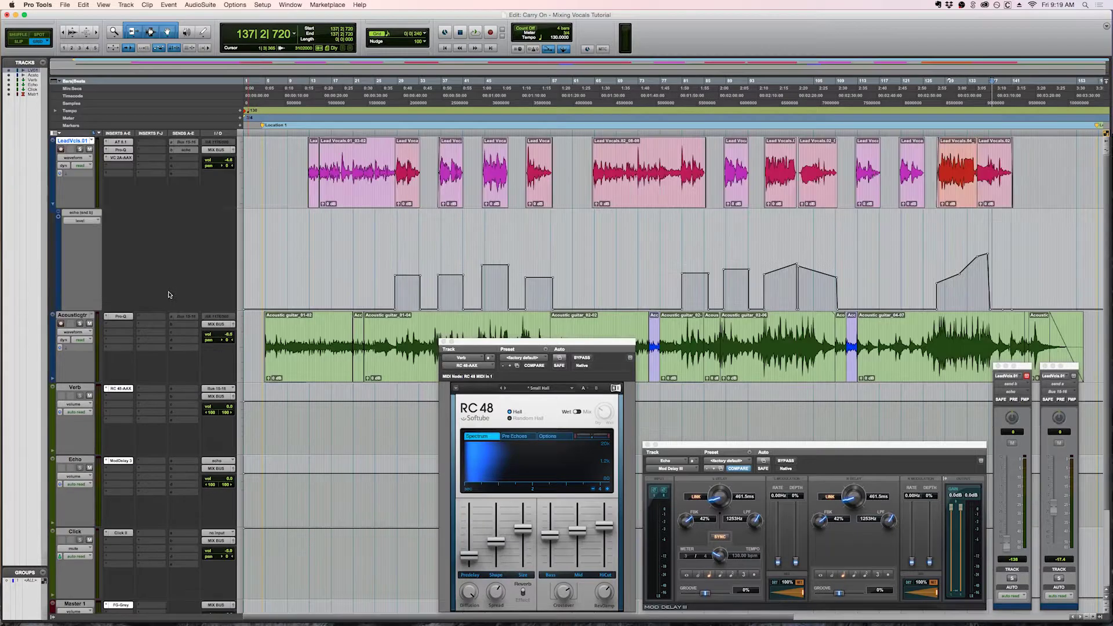
{"action": "left_click", "coordinate": [186, 143], "text": "alt"}
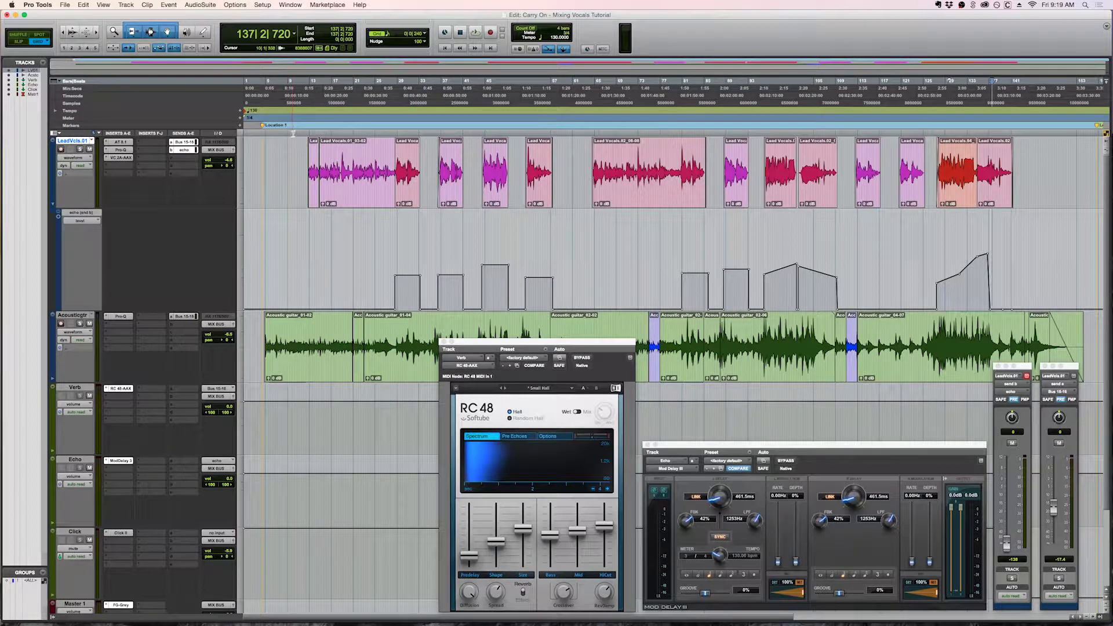
Raise the RC 48 window slightly, play the mix from around bar 9, then lift the guitar send window.
{"action": "left_click_drag", "start_coordinate": [473, 377], "coordinate": [467, 334]}
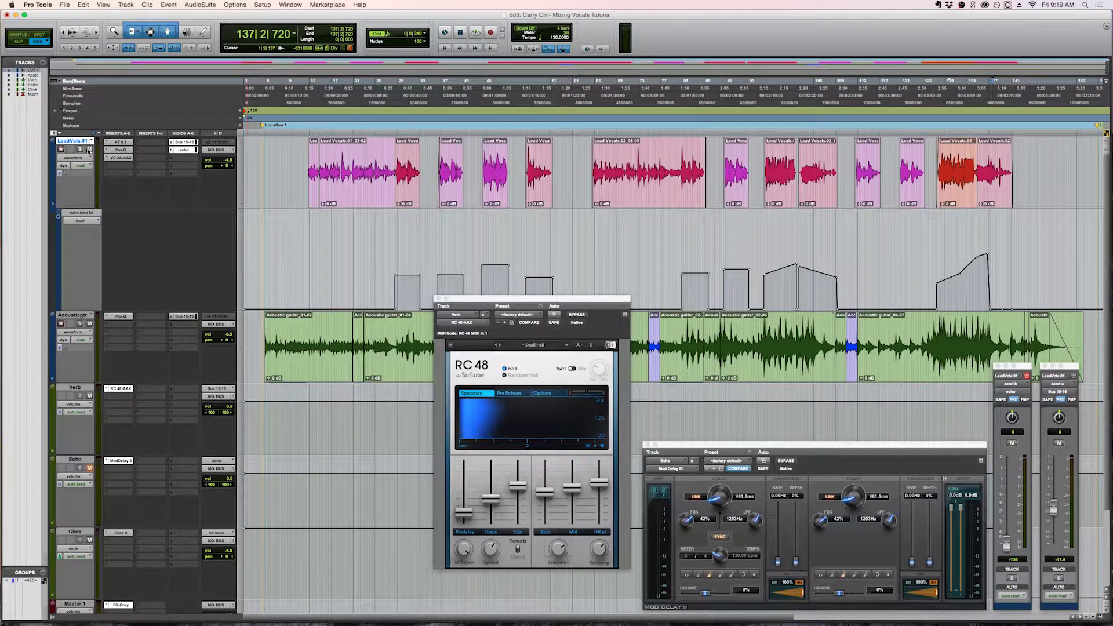
{"action": "key", "text": "space"}
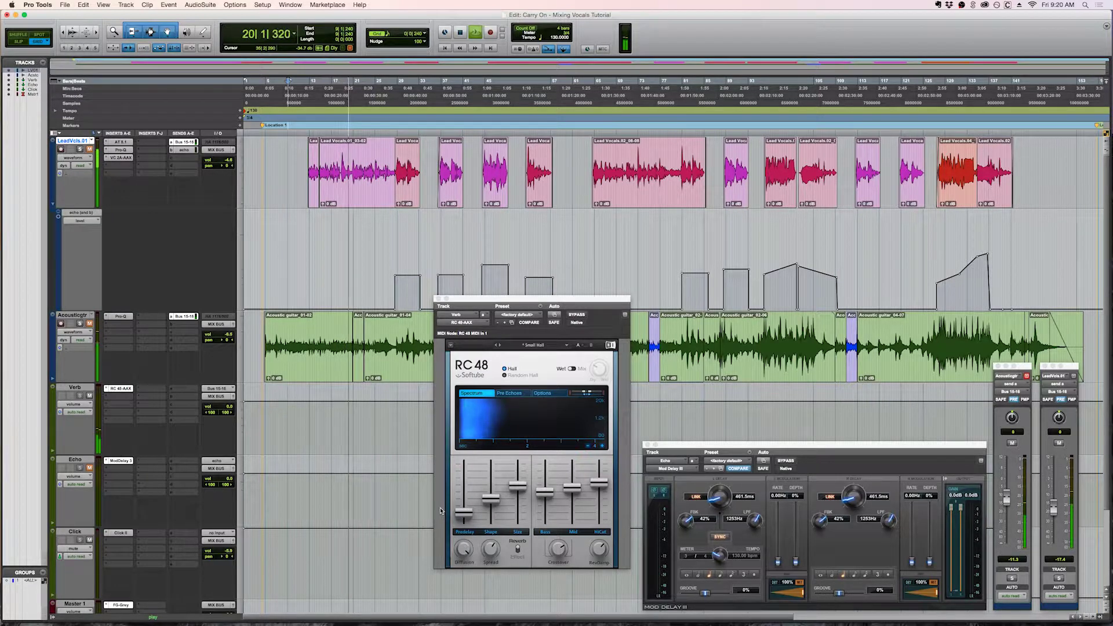
{"action": "key", "text": "space"}
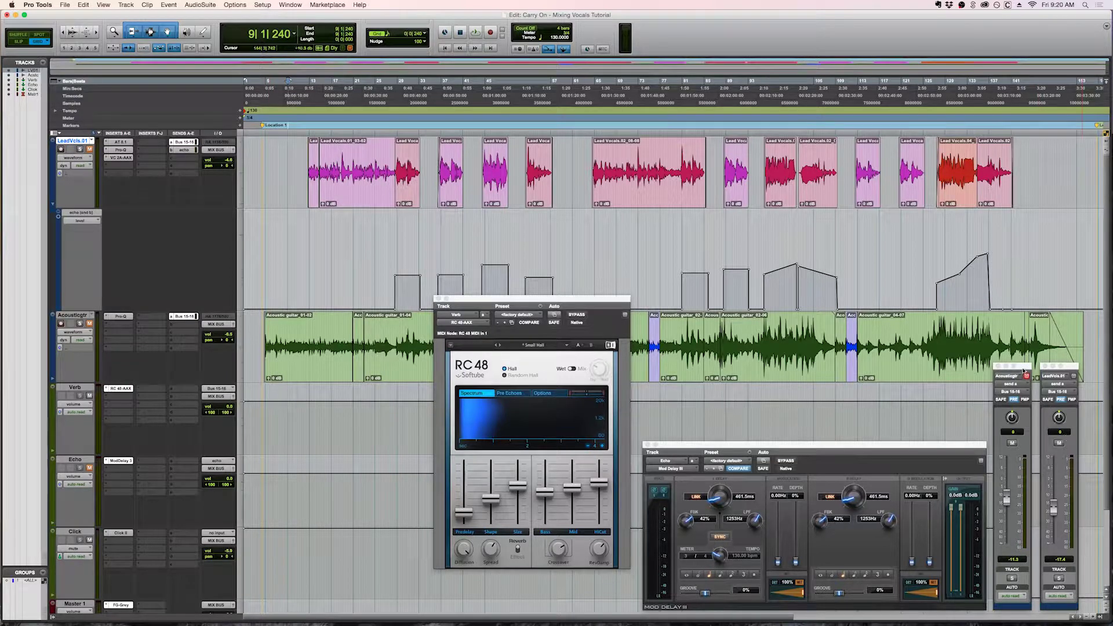
{"action": "left_click_drag", "start_coordinate": [1022, 371], "coordinate": [958, 225]}
Lift the lead vocal send window and lower its reverb send to about -18.6 dB.
{"action": "left_click_drag", "start_coordinate": [1074, 366], "coordinate": [1009, 217]}
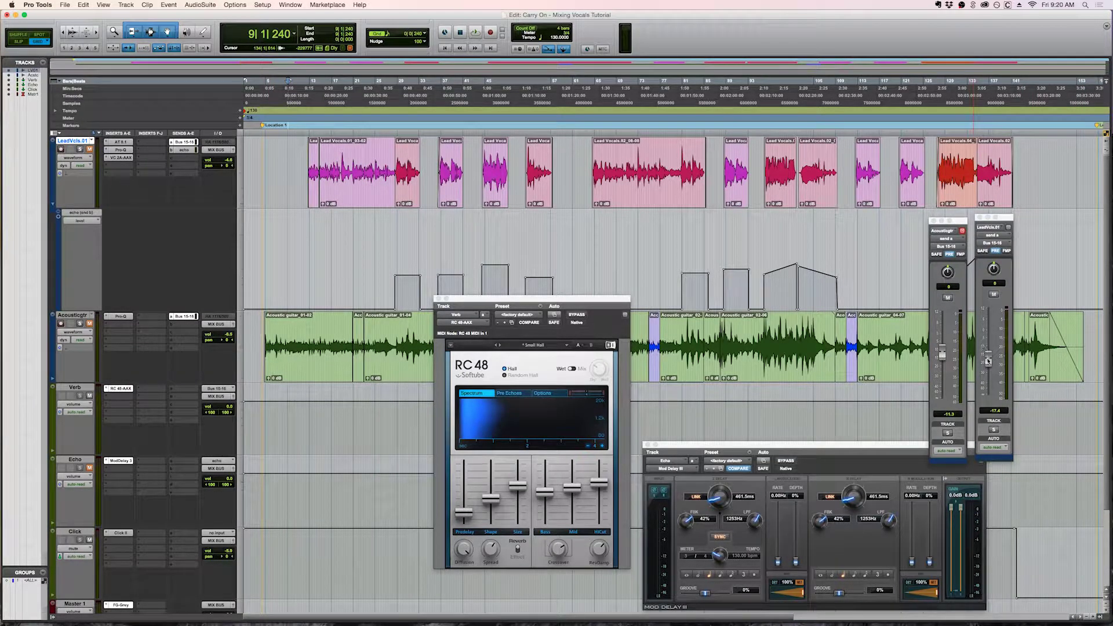
{"action": "left_click_drag", "start_coordinate": [984, 358], "coordinate": [987, 361]}
While auditioning, set the guitar send to -11.3 dB and lead vocal send to -17.4 dB, then raise the RC 48 window.
{"action": "left_click_drag", "start_coordinate": [943, 353], "coordinate": [993, 366]}
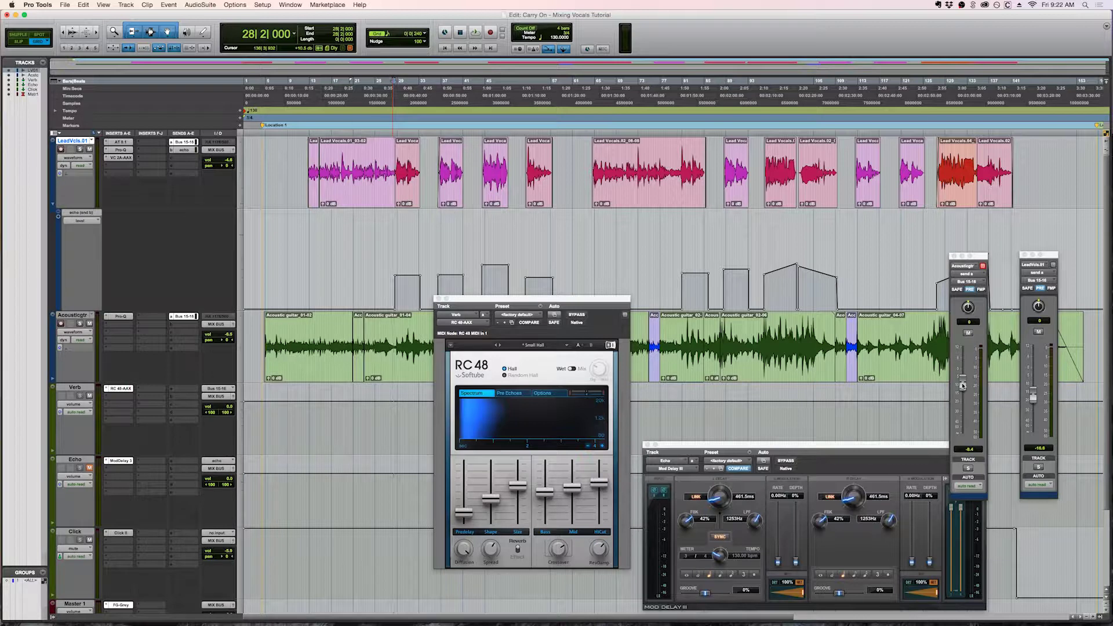
{"action": "key", "text": "space"}
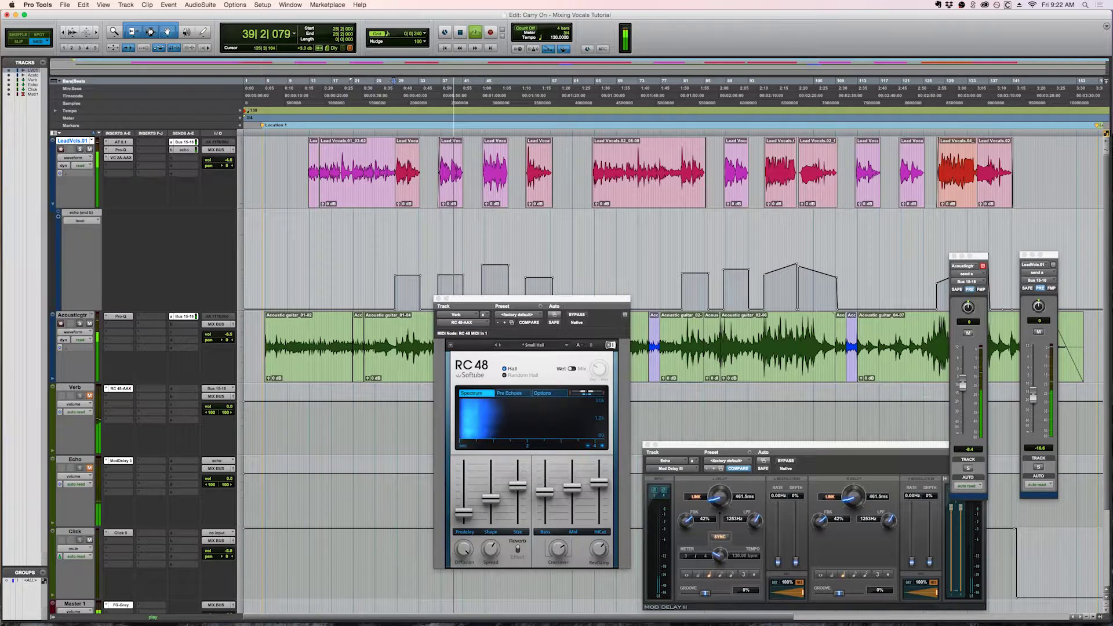
{"action": "left_click_drag", "start_coordinate": [962, 385], "coordinate": [962, 391]}
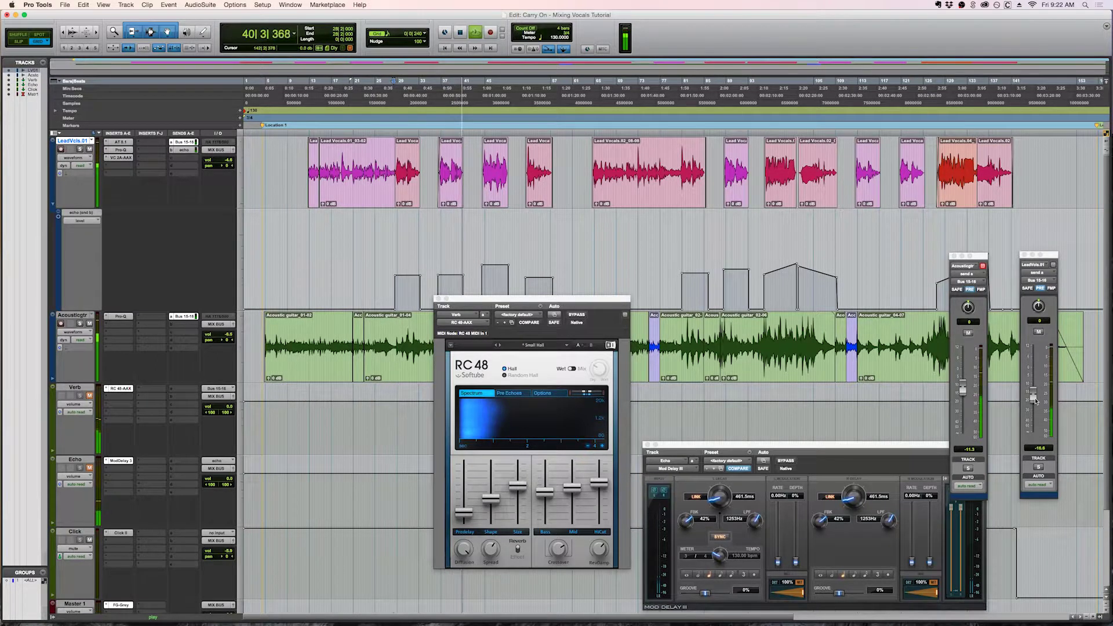
{"action": "left_click_drag", "start_coordinate": [1034, 400], "coordinate": [1034, 401]}
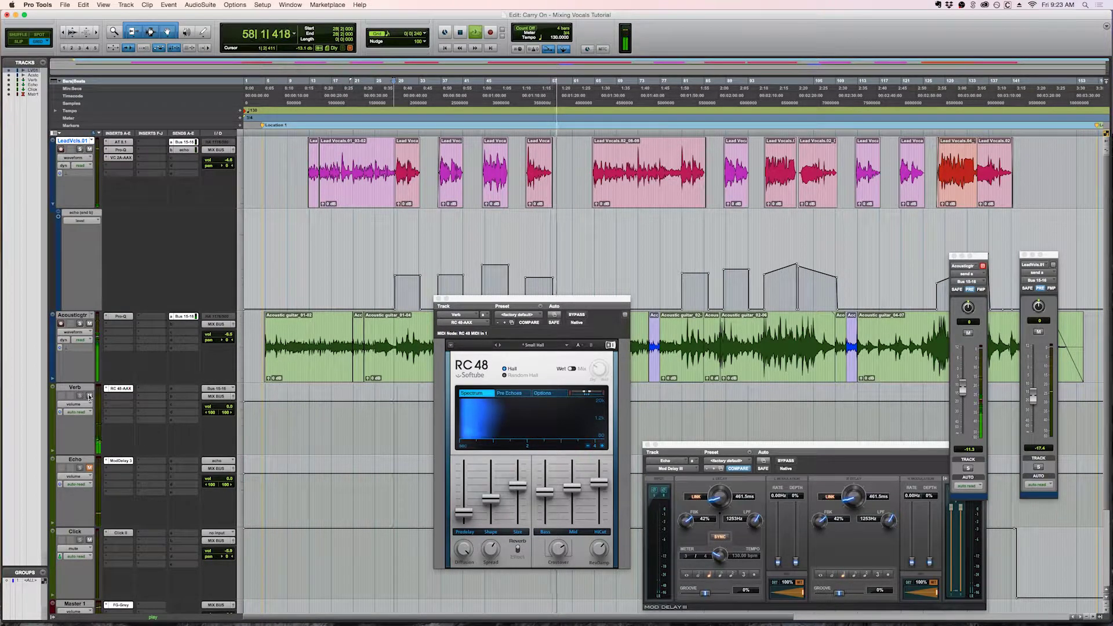
{"action": "key", "text": "space"}
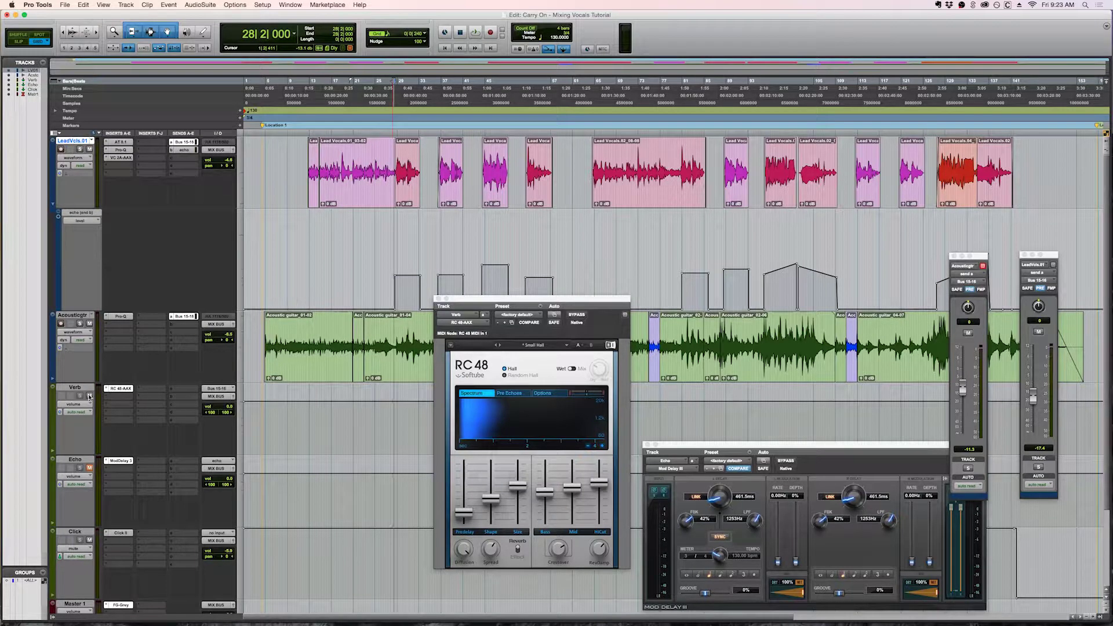
{"action": "left_click_drag", "start_coordinate": [461, 306], "coordinate": [375, 124]}
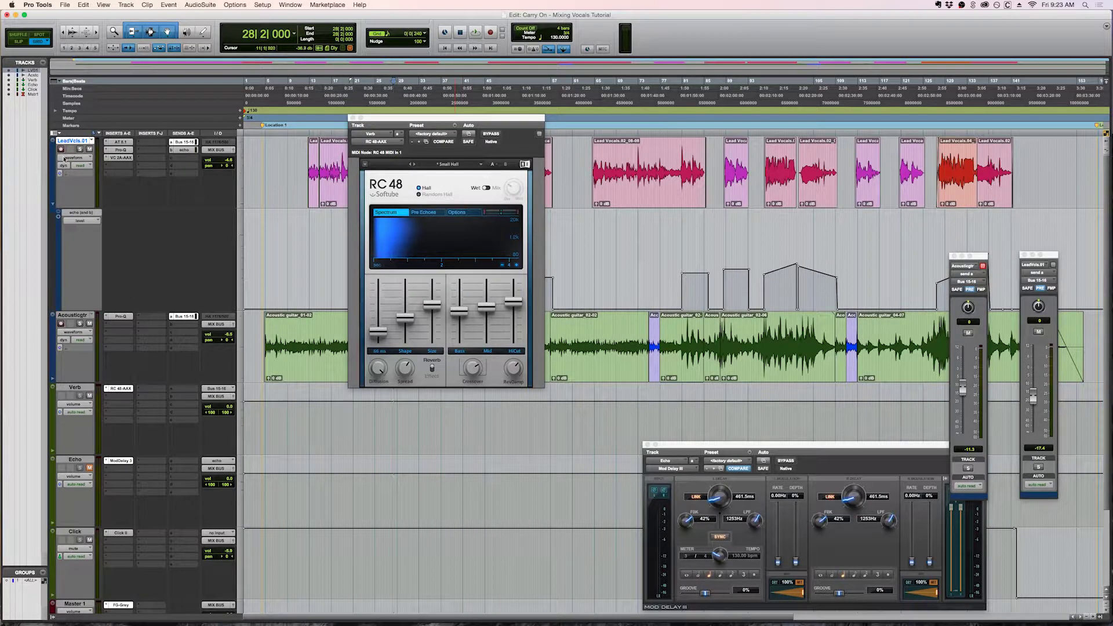
Mute the lead vocal and, playing from bar 12, lower the RC 48 high cut to 3.70 kHz.
{"action": "left_click", "coordinate": [90, 149]}
{"action": "left_click_drag", "start_coordinate": [392, 121], "coordinate": [610, 150]}
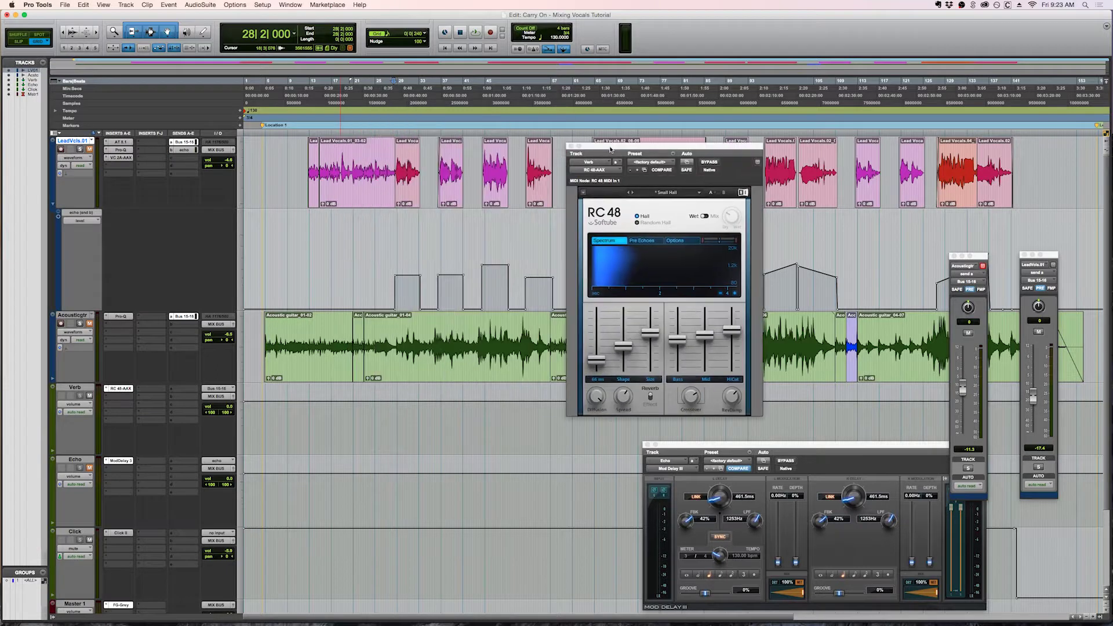
{"action": "left_click", "coordinate": [307, 128]}
{"action": "key", "text": "space"}
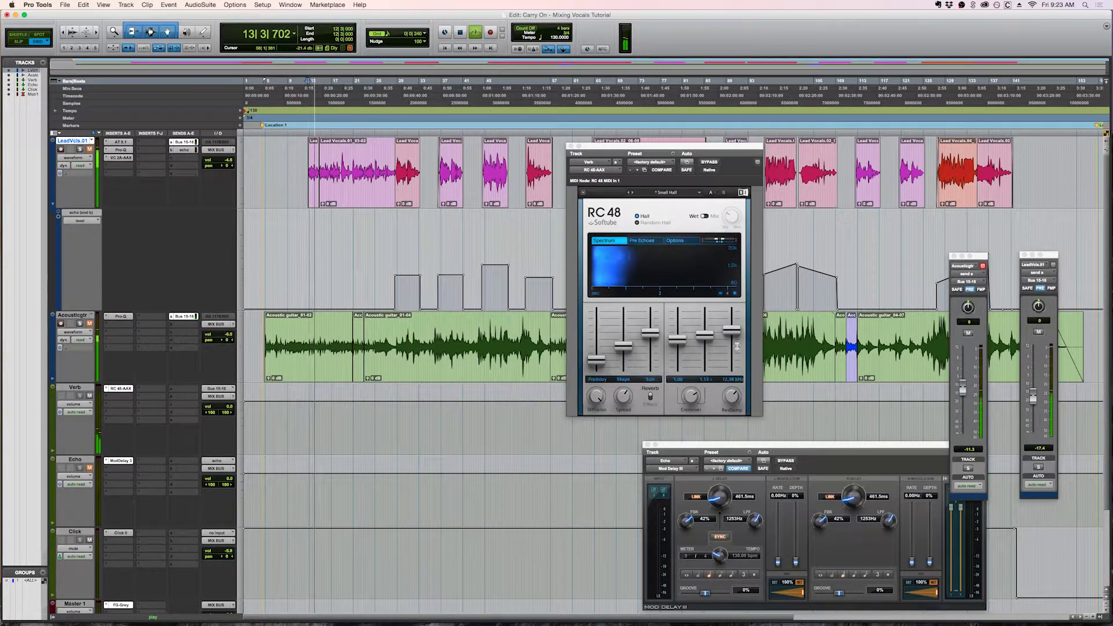
{"action": "left_click_drag", "start_coordinate": [732, 330], "coordinate": [732, 356]}
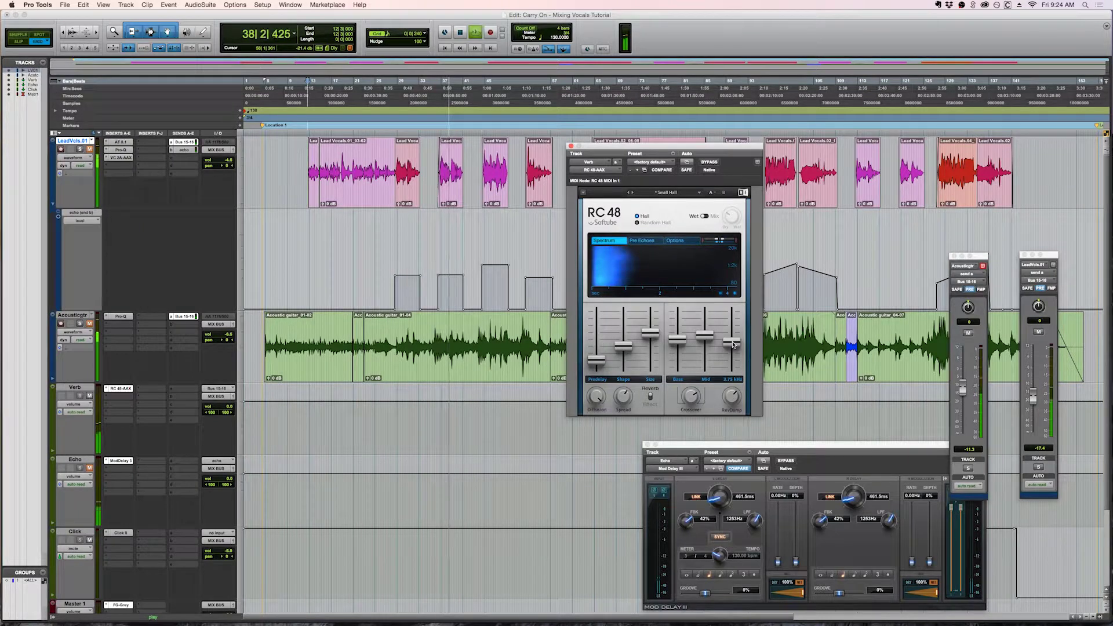
{"action": "key", "text": "space"}
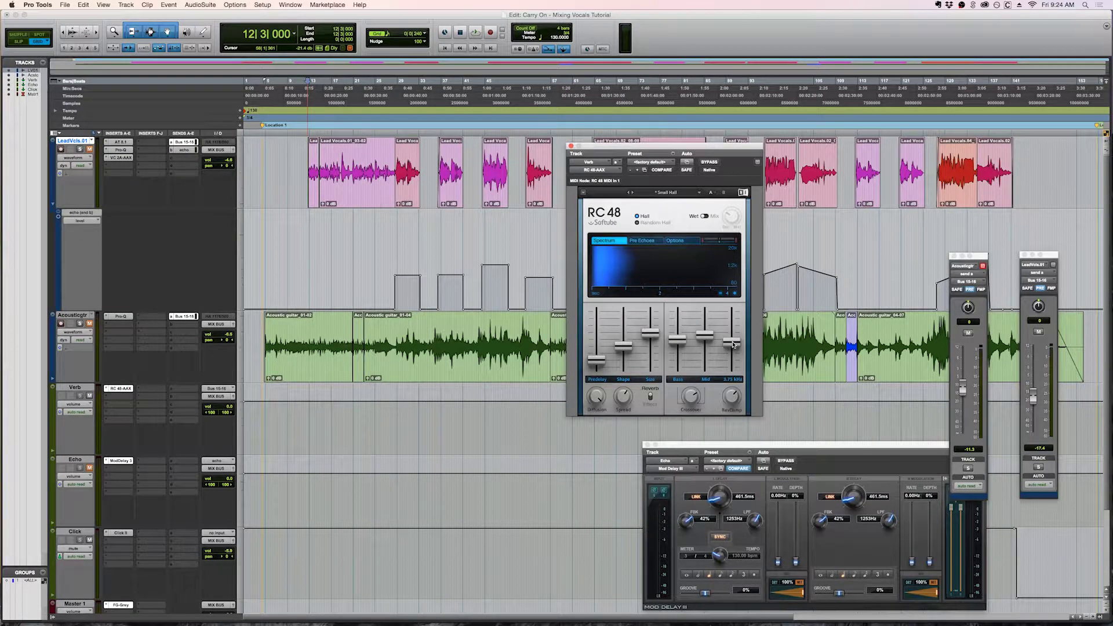
{"action": "key", "text": "space"}
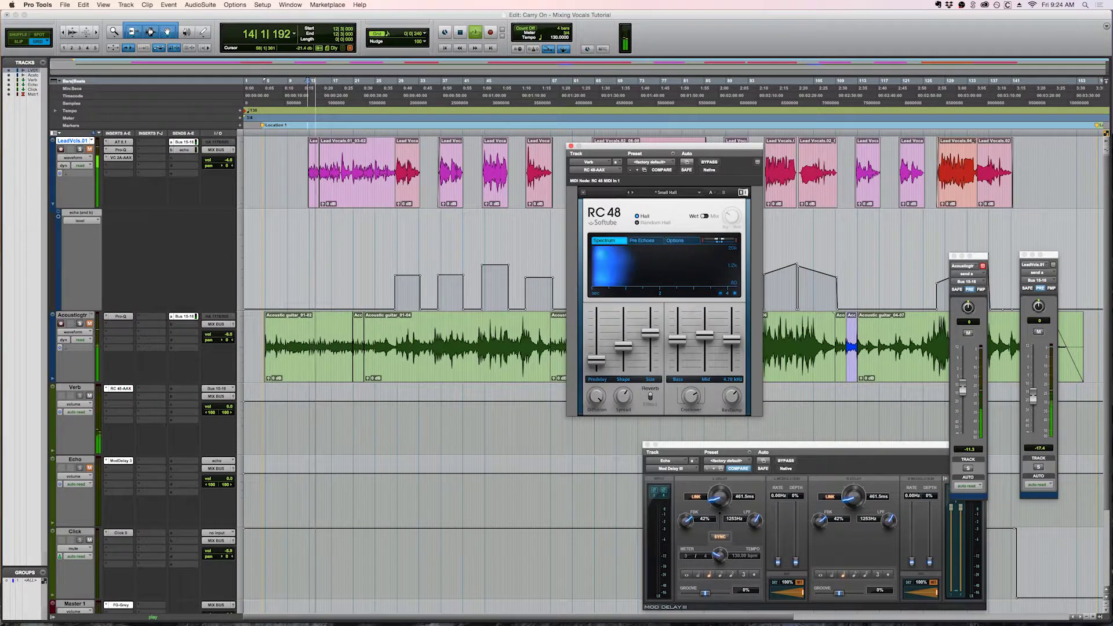
Settle the RC 48 high cut at 3.62 kHz and lengthen the pre-delay to about 184 ms.
{"action": "left_click_drag", "start_coordinate": [731, 319], "coordinate": [731, 312]}
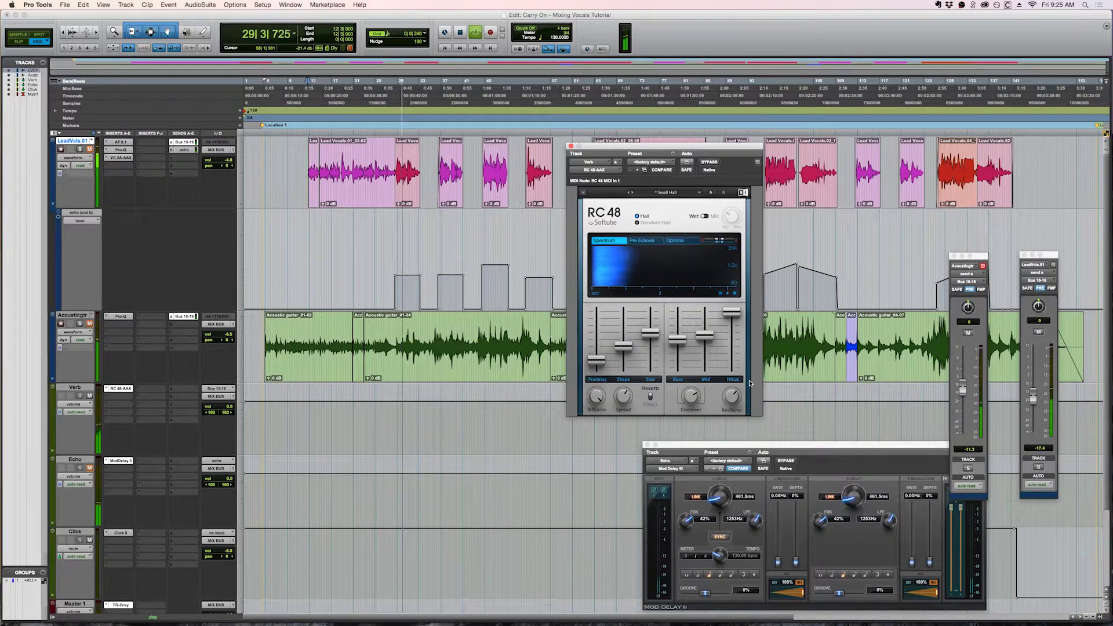
{"action": "key", "text": "space"}
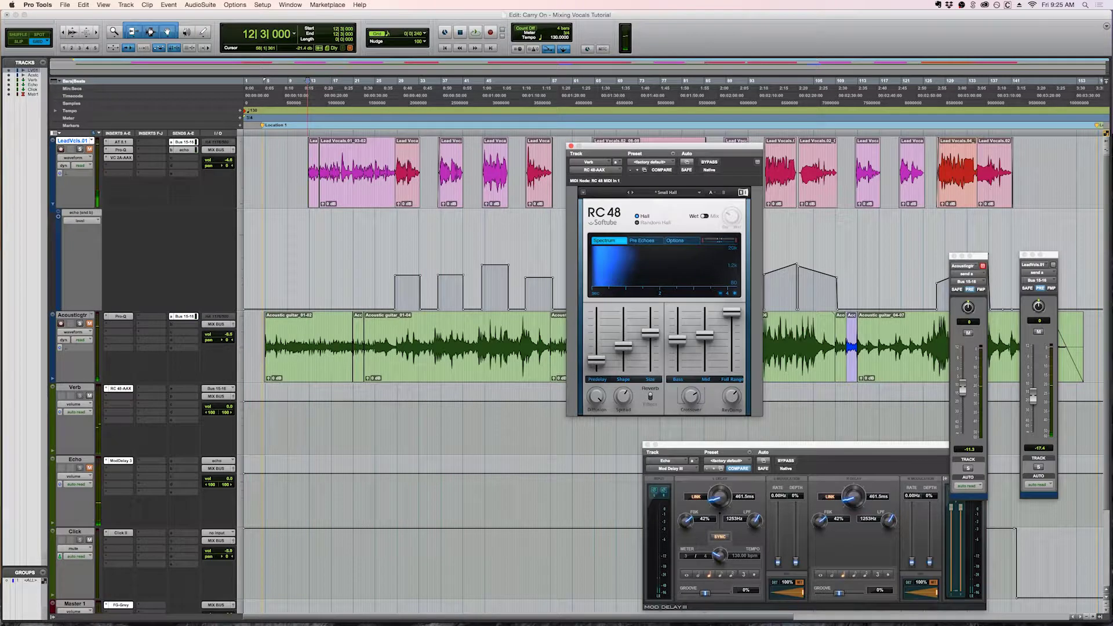
{"action": "left_click_drag", "start_coordinate": [728, 311], "coordinate": [728, 343]}
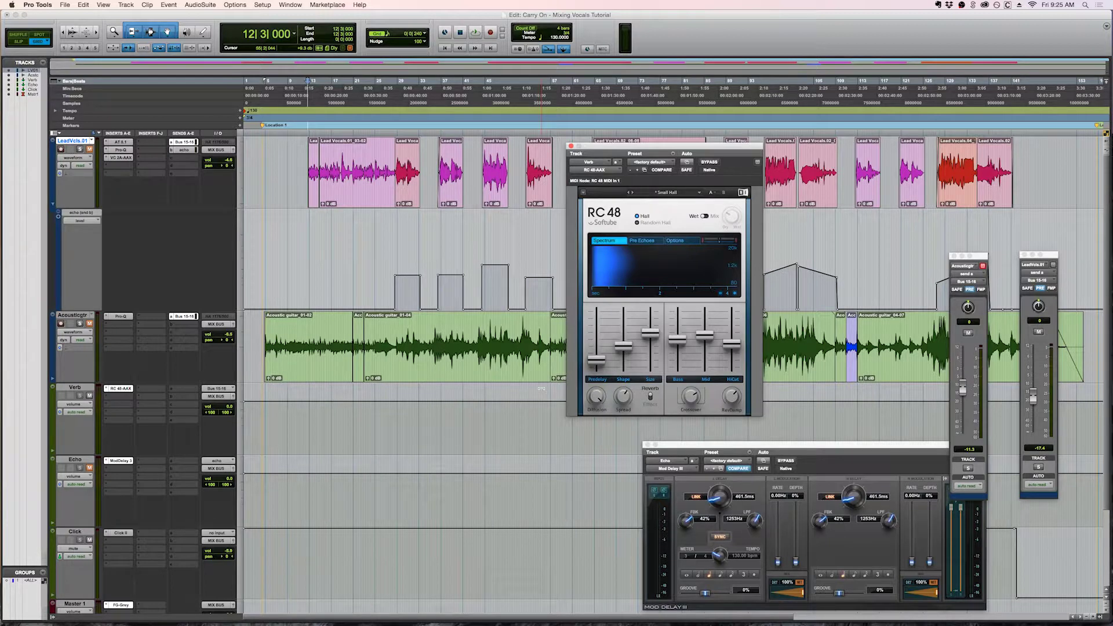
{"action": "left_click_drag", "start_coordinate": [597, 360], "coordinate": [596, 346]}
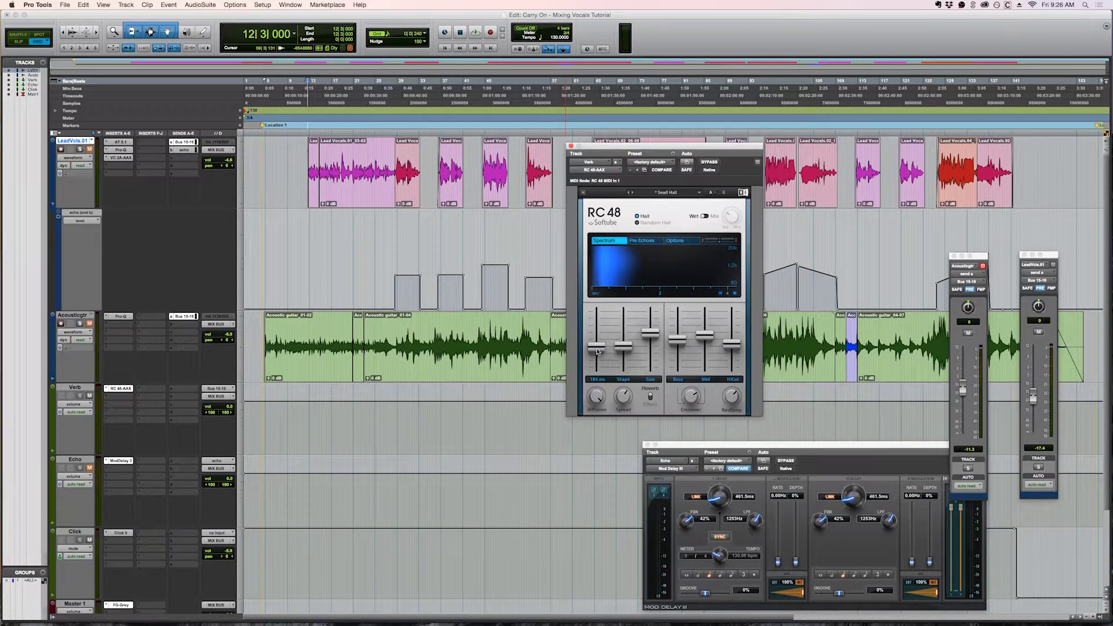
Try the RC 48 pre-delay at 186 ms and unmute the acoustic guitar track.
{"action": "left_click_drag", "start_coordinate": [597, 351], "coordinate": [597, 365]}
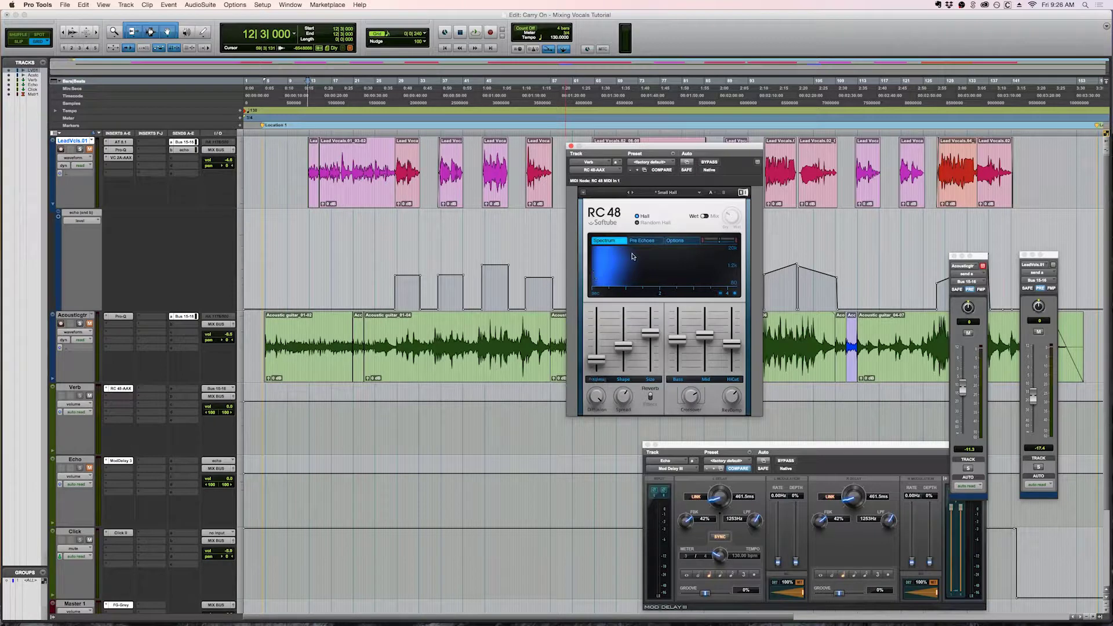
{"action": "left_click_drag", "start_coordinate": [591, 369], "coordinate": [597, 313]}
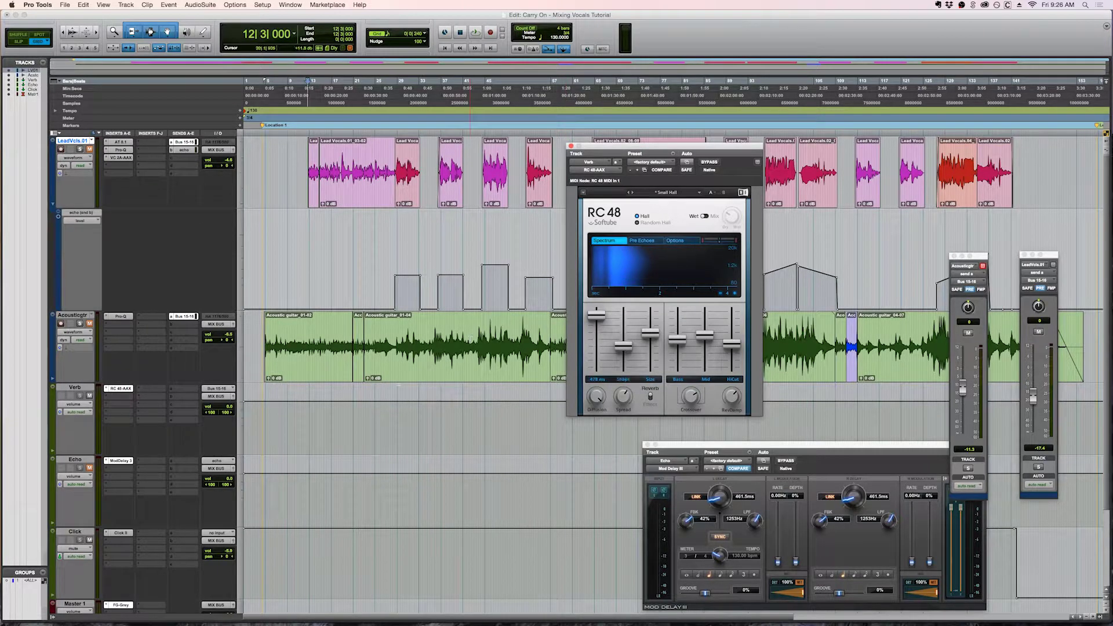
{"action": "mouse_move", "coordinate": [641, 324]}
{"action": "left_click", "coordinate": [89, 324]}
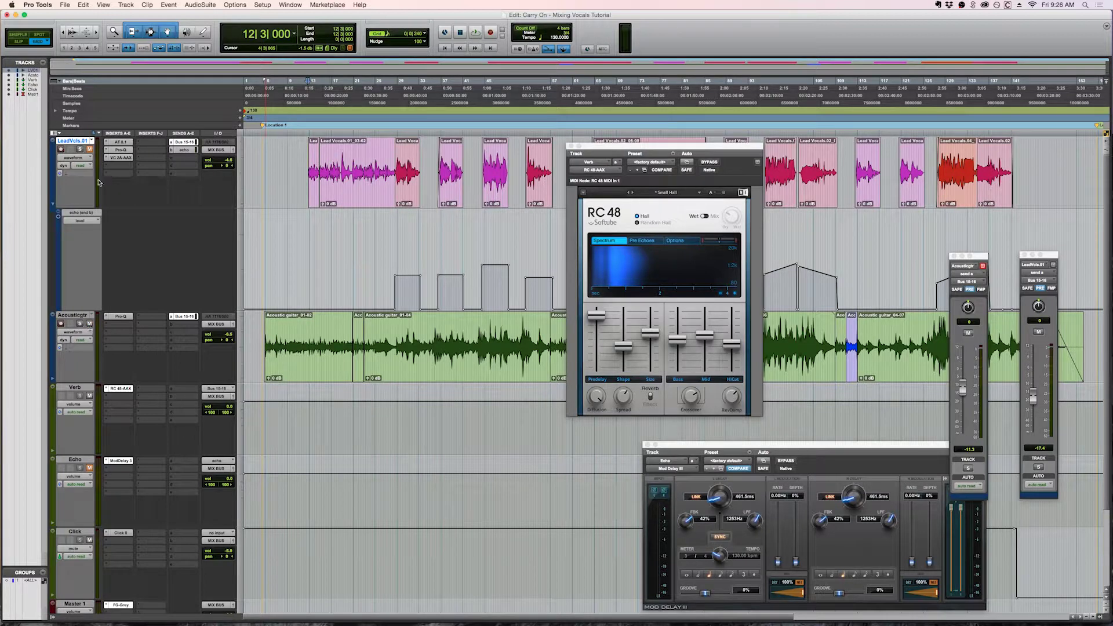
Audition the reverb with a 62 ms pre-delay, then set the pre-delay to 330 ms.
{"action": "left_click_drag", "start_coordinate": [596, 314], "coordinate": [596, 360]}
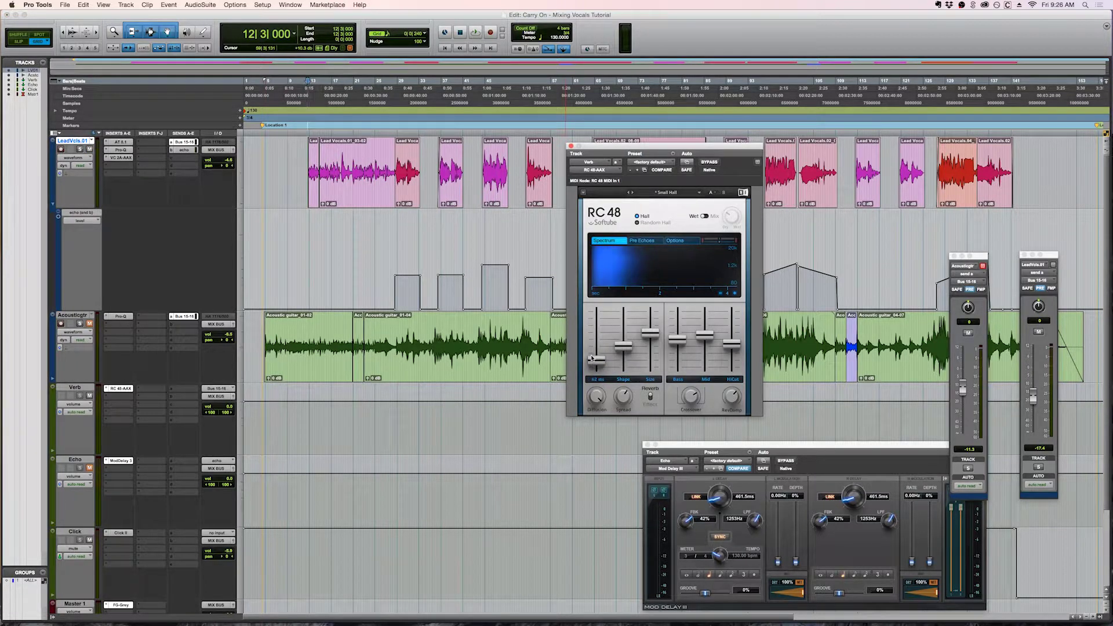
{"action": "key", "text": "space"}
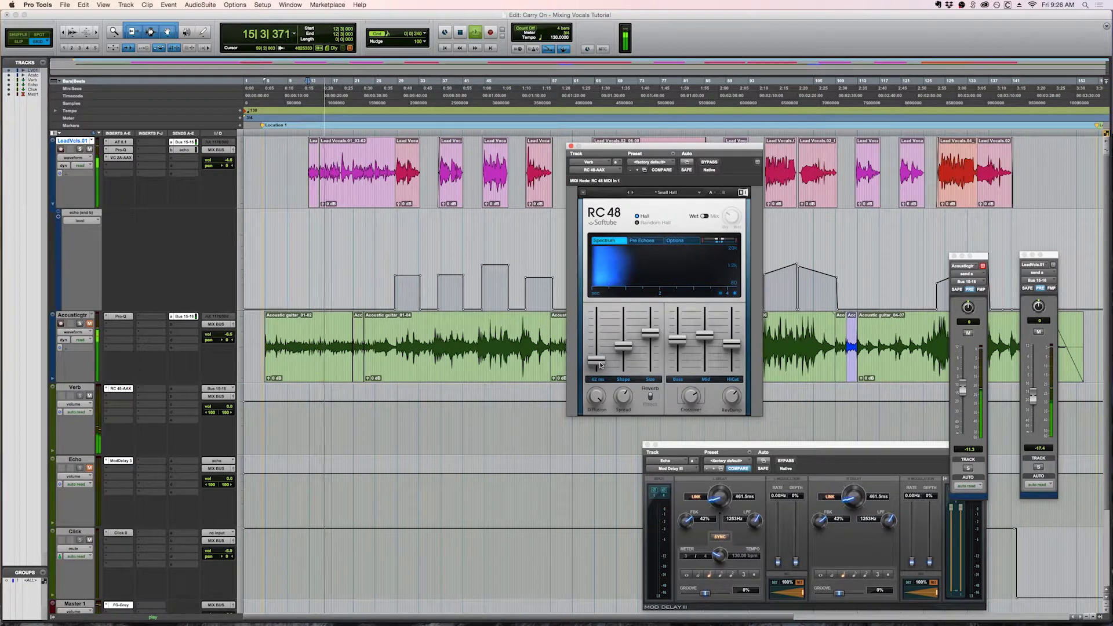
{"action": "key", "text": "space"}
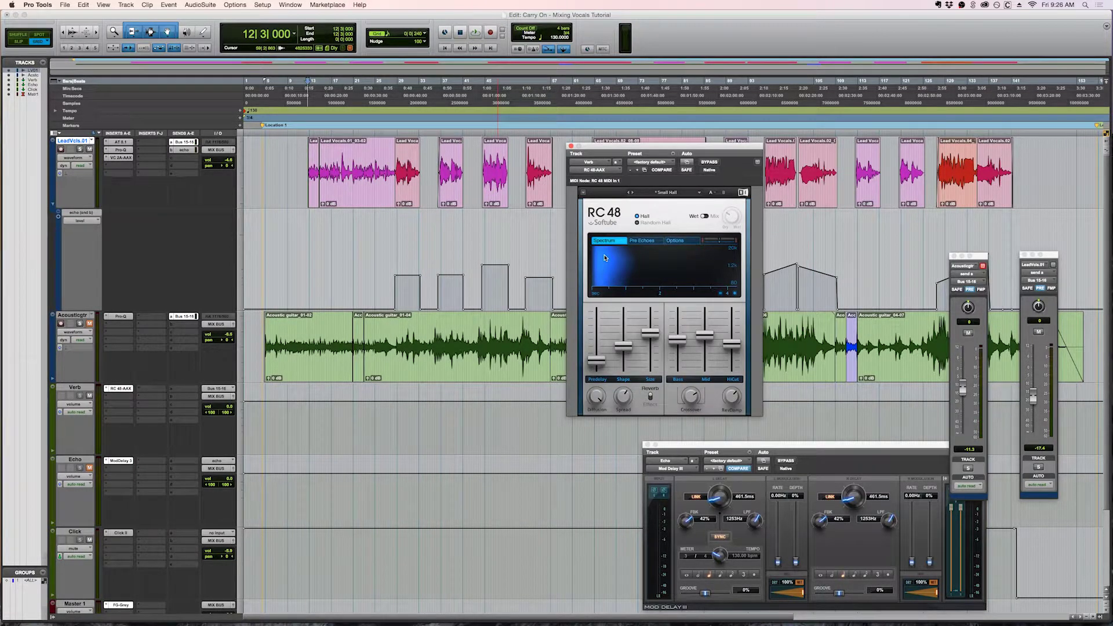
{"action": "left_click_drag", "start_coordinate": [592, 365], "coordinate": [592, 328]}
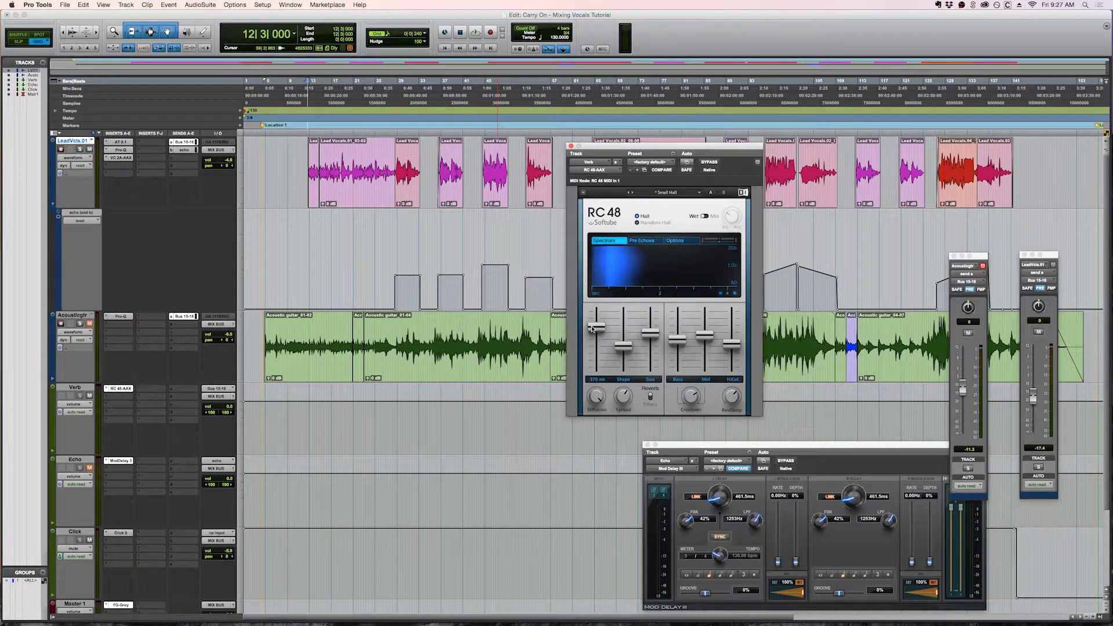
After auditioning, raise the RC 48 high cut to about 4.3 kHz and shorten pre-delay to about 184 ms.
{"action": "key", "text": "space"}
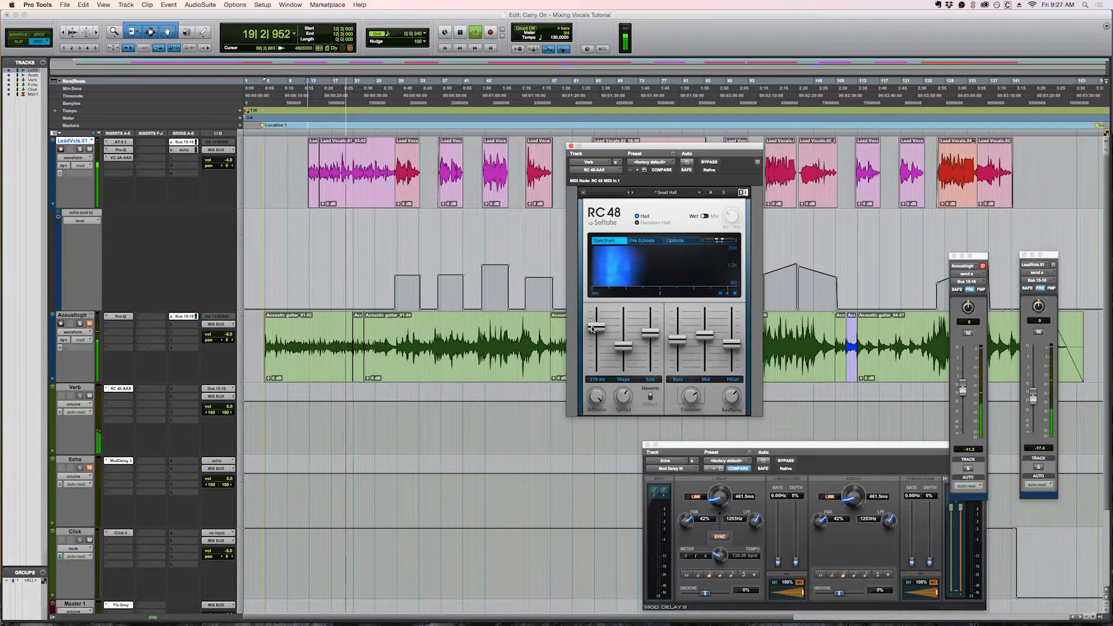
{"action": "key", "text": "space"}
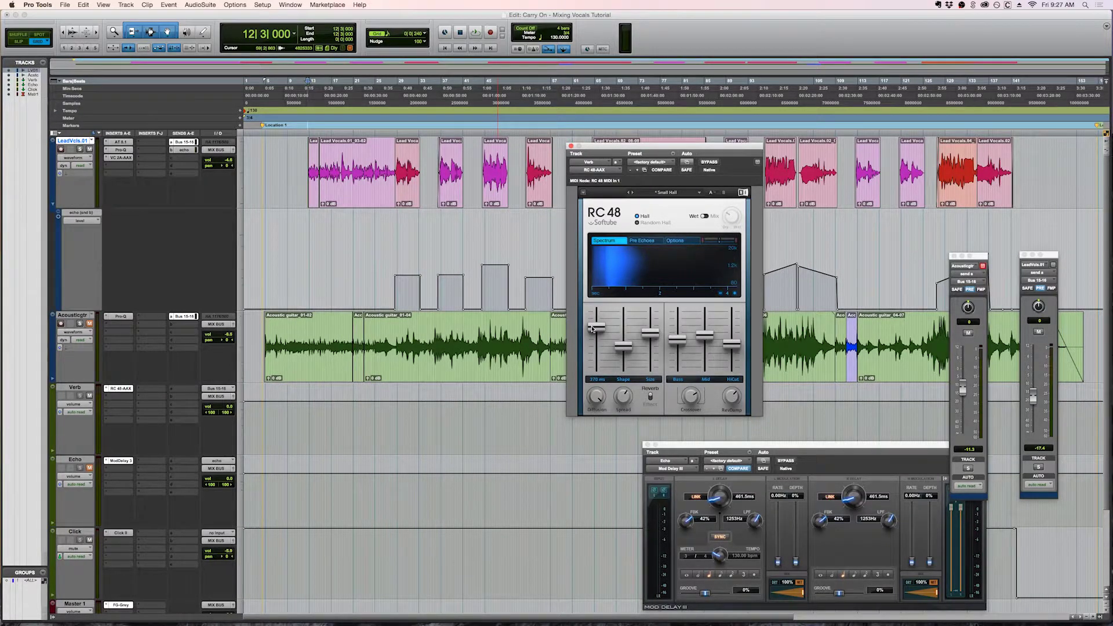
{"action": "left_click_drag", "start_coordinate": [593, 328], "coordinate": [594, 341]}
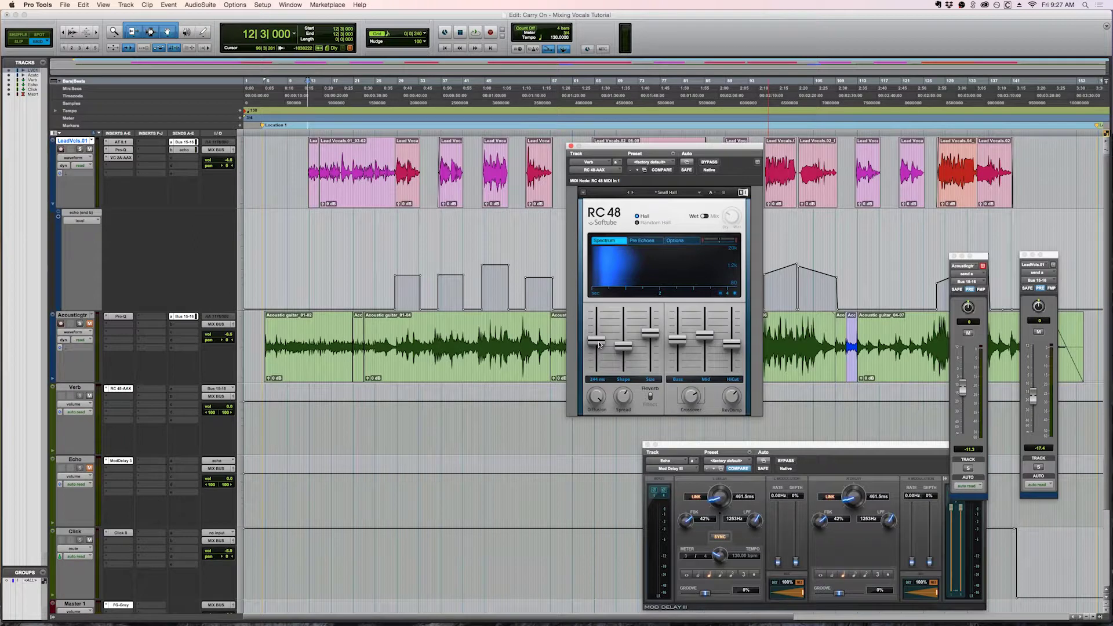
{"action": "left_click_drag", "start_coordinate": [731, 343], "coordinate": [731, 341]}
{"action": "left_click_drag", "start_coordinate": [596, 342], "coordinate": [597, 354]}
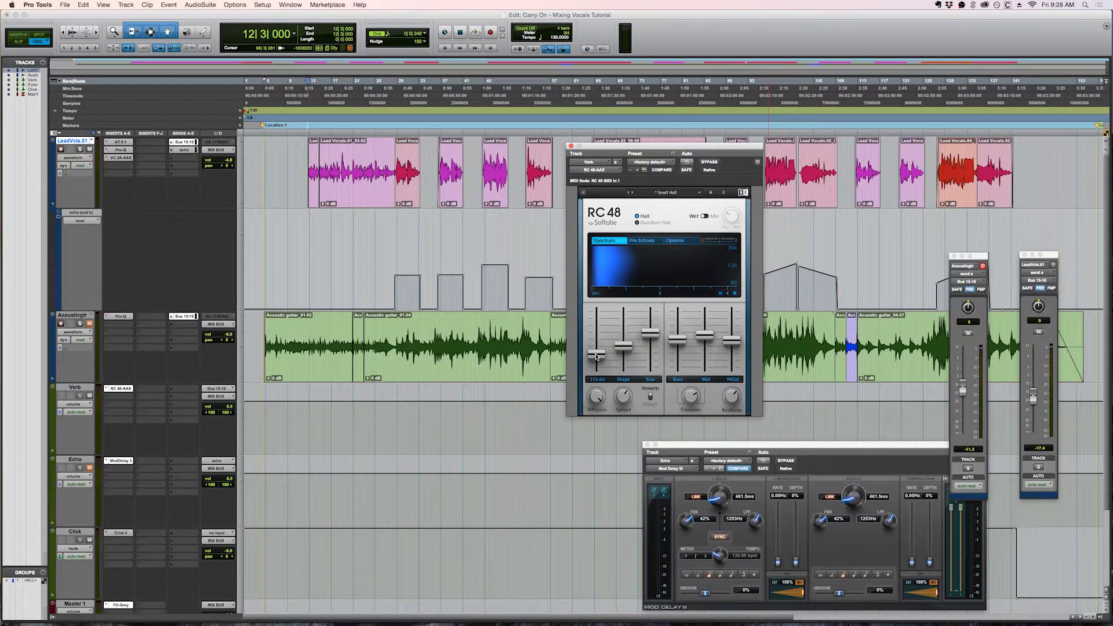
{"action": "left_click_drag", "start_coordinate": [585, 147], "coordinate": [382, 359]}
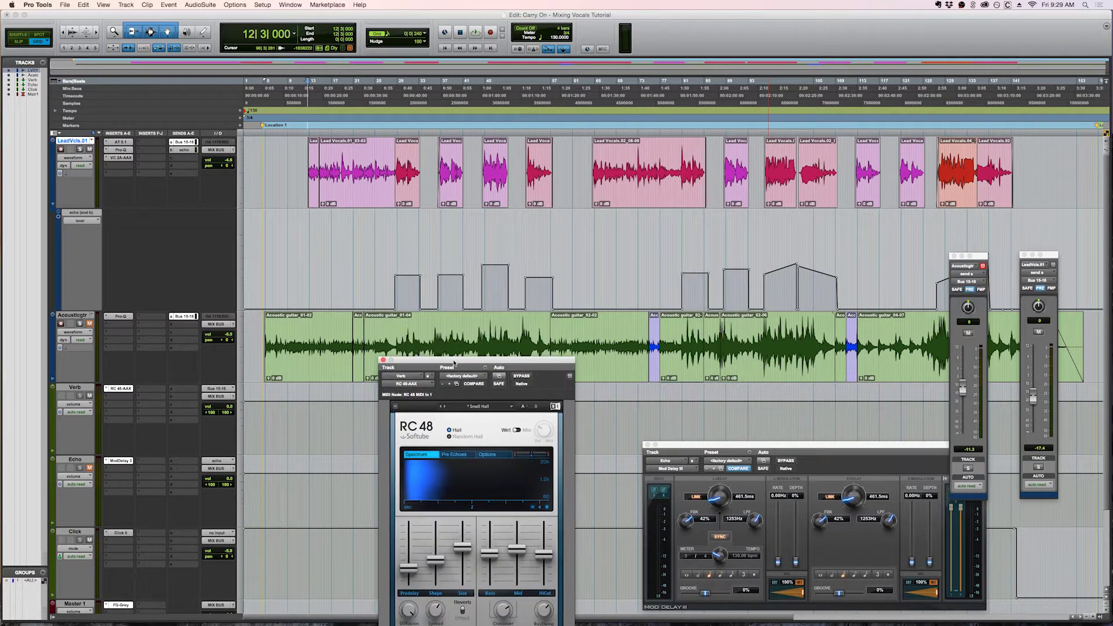
Close the RC 48 reverb, reposition the Mod Delay III window, and close one floating send window.
{"action": "left_click", "coordinate": [382, 360]}
{"action": "left_click_drag", "start_coordinate": [749, 444], "coordinate": [534, 417]}
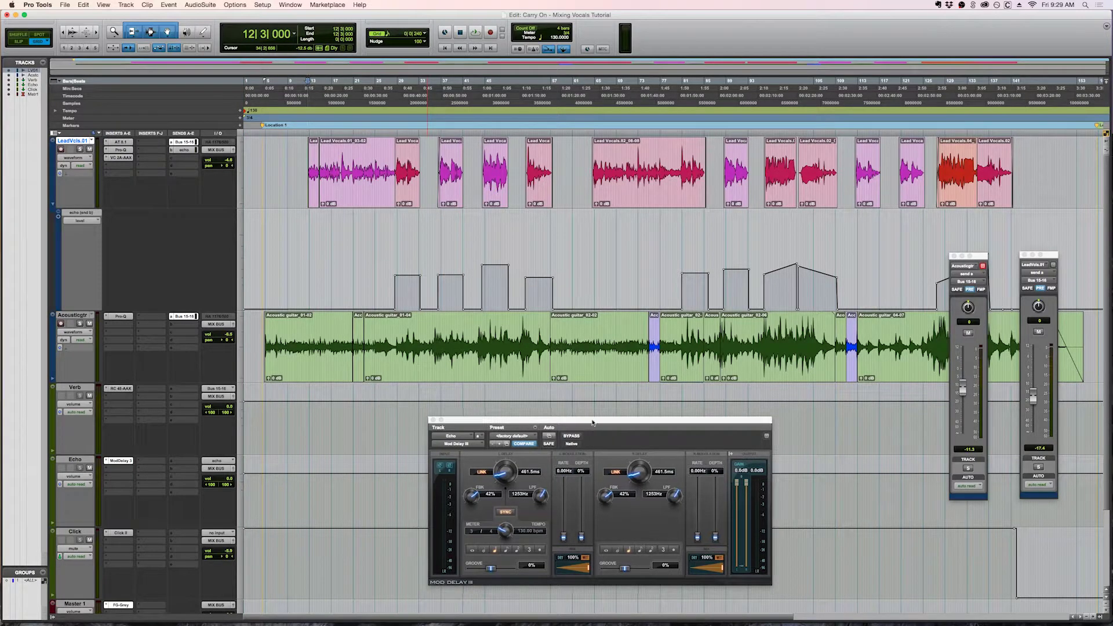
{"action": "left_click_drag", "start_coordinate": [592, 422], "coordinate": [737, 411]}
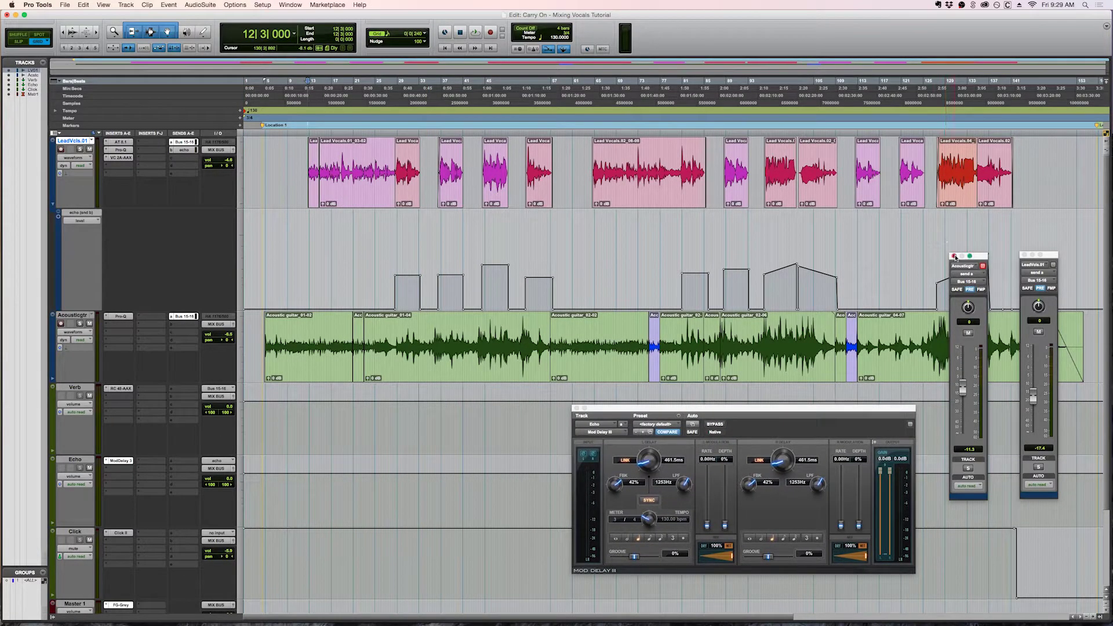
{"action": "left_click", "coordinate": [954, 256], "text": "alt"}
Open the acoustic guitar's send window beside Mod Delay III, with the cursor at bar 142.
{"action": "left_click_drag", "start_coordinate": [342, 279], "coordinate": [1020, 300]}
{"action": "left_click", "coordinate": [1018, 300]}
{"action": "left_click", "coordinate": [180, 317]}
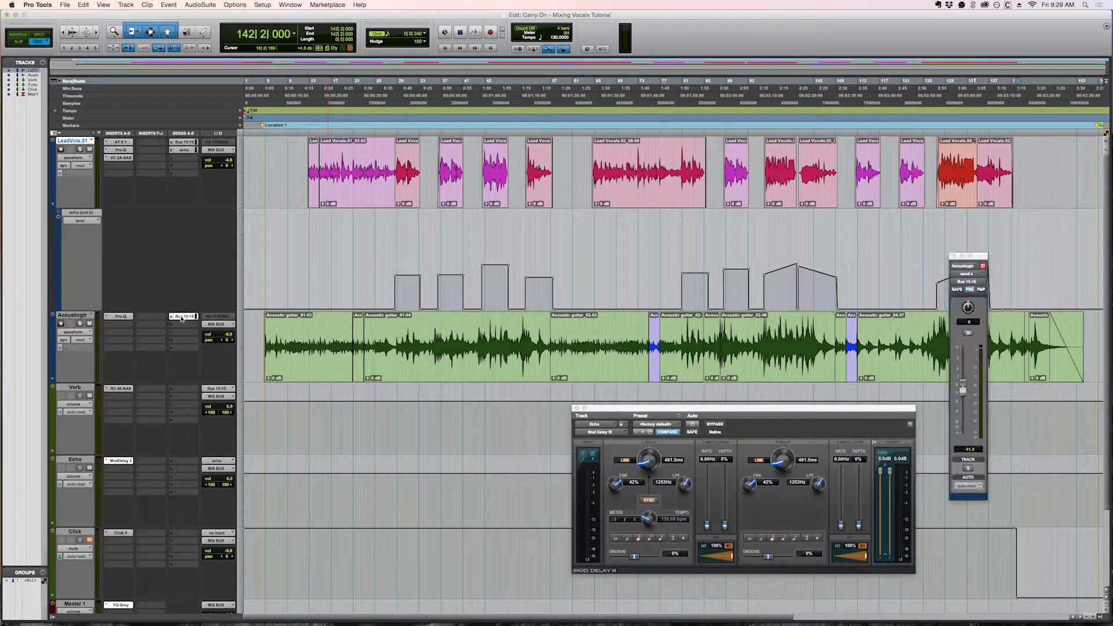
{"action": "left_click_drag", "start_coordinate": [971, 259], "coordinate": [979, 324]}
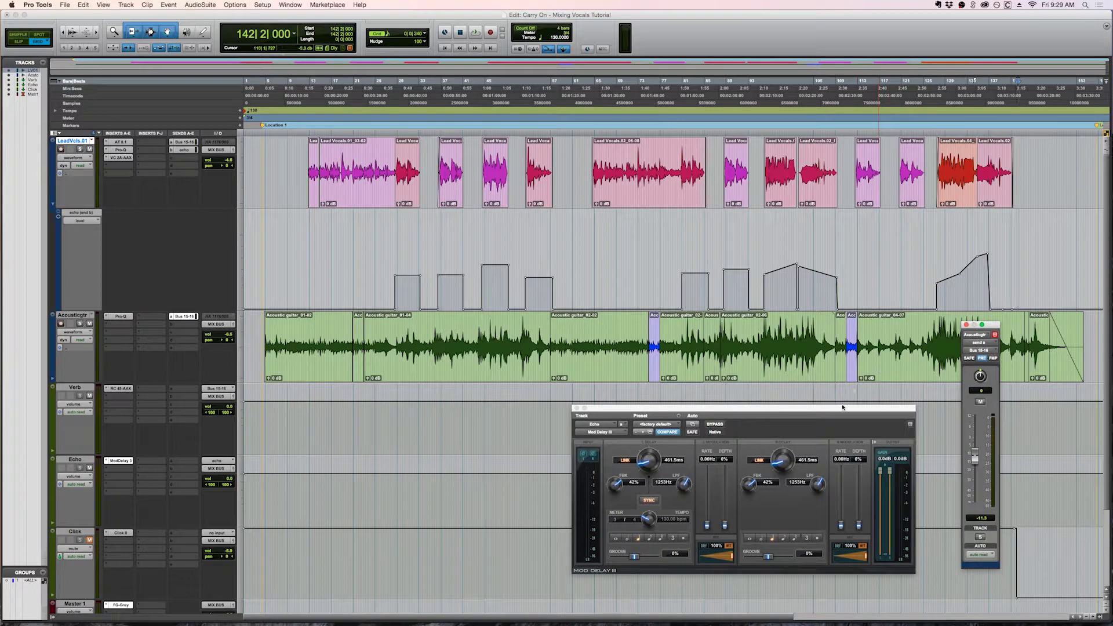
{"action": "left_click_drag", "start_coordinate": [842, 408], "coordinate": [759, 408]}
{"action": "left_click_drag", "start_coordinate": [992, 326], "coordinate": [942, 368]}
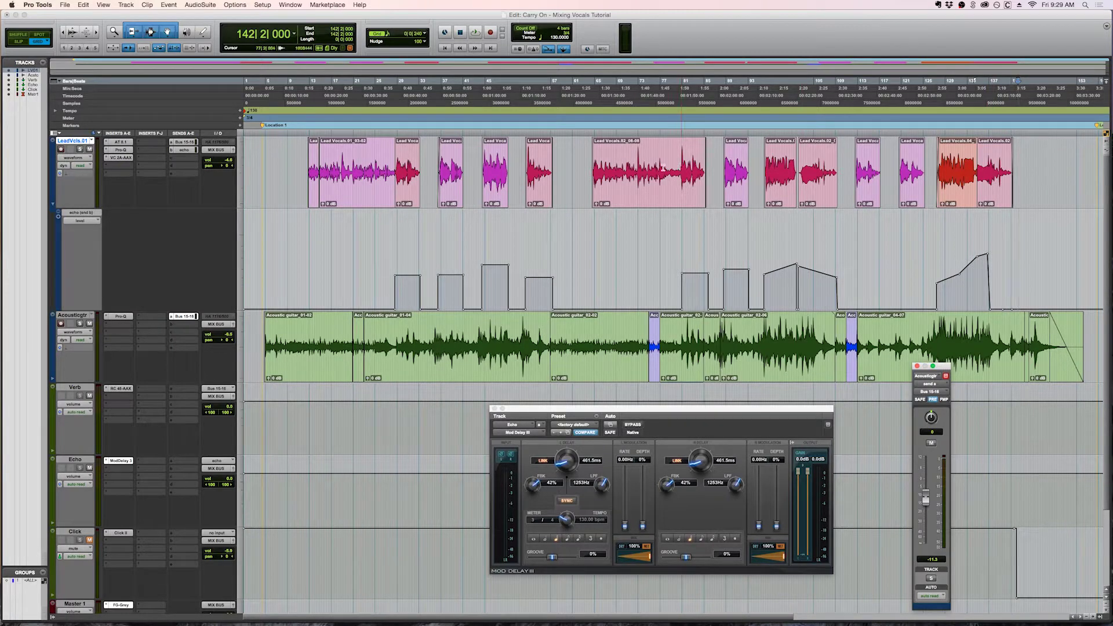
Select bars 79–123 of the echo send automation and play that section back.
{"action": "left_click_drag", "start_coordinate": [676, 264], "coordinate": [1001, 273]}
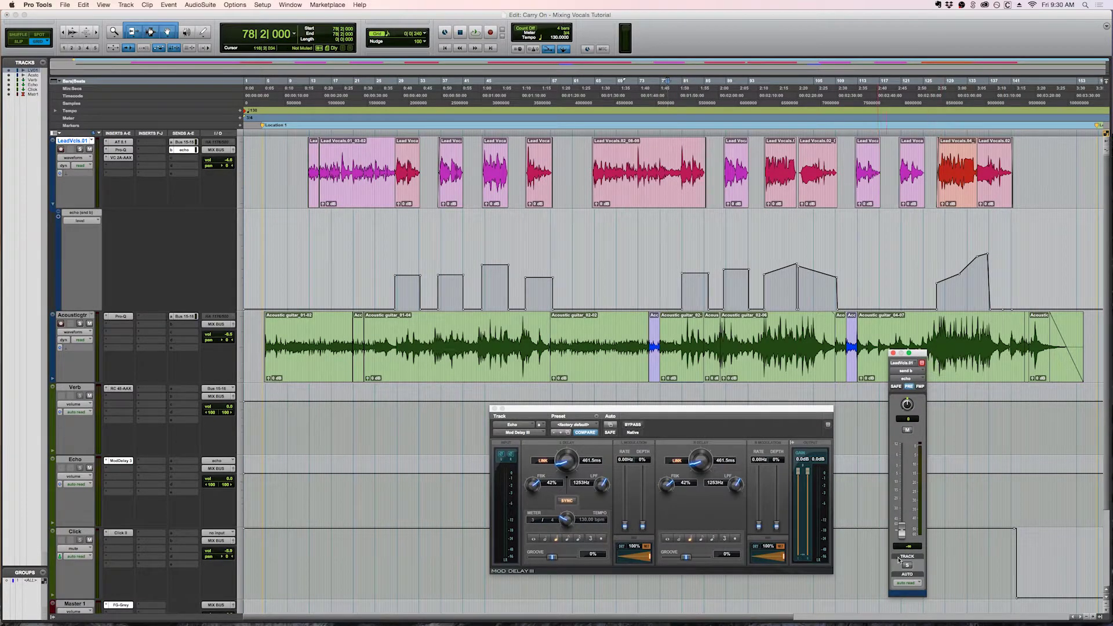
{"action": "left_click_drag", "start_coordinate": [904, 353], "coordinate": [895, 339]}
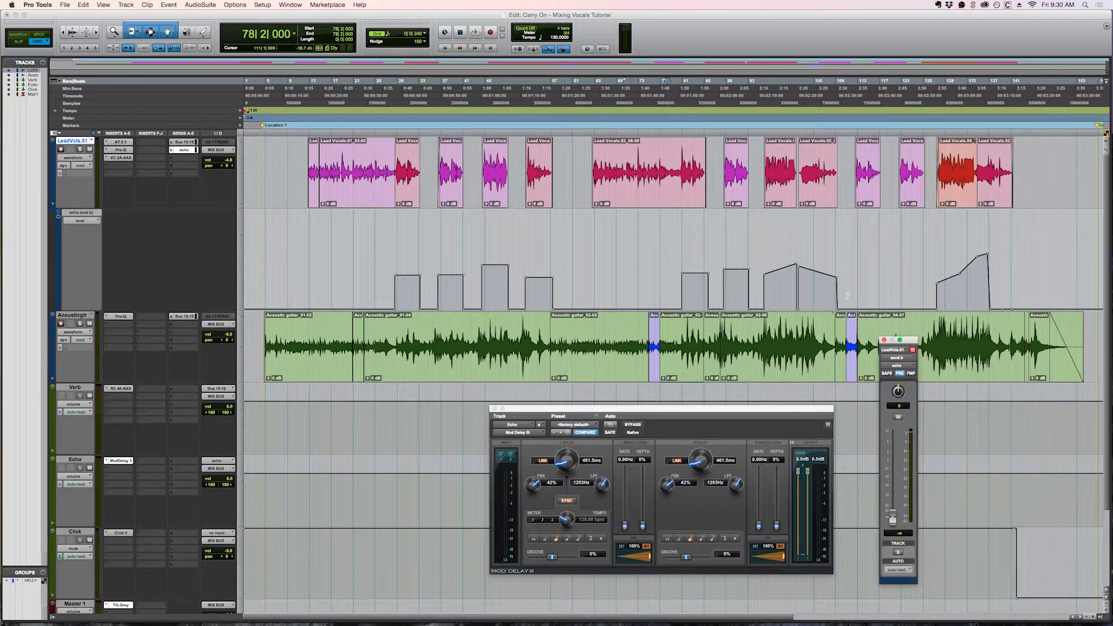
{"action": "key", "text": "space"}
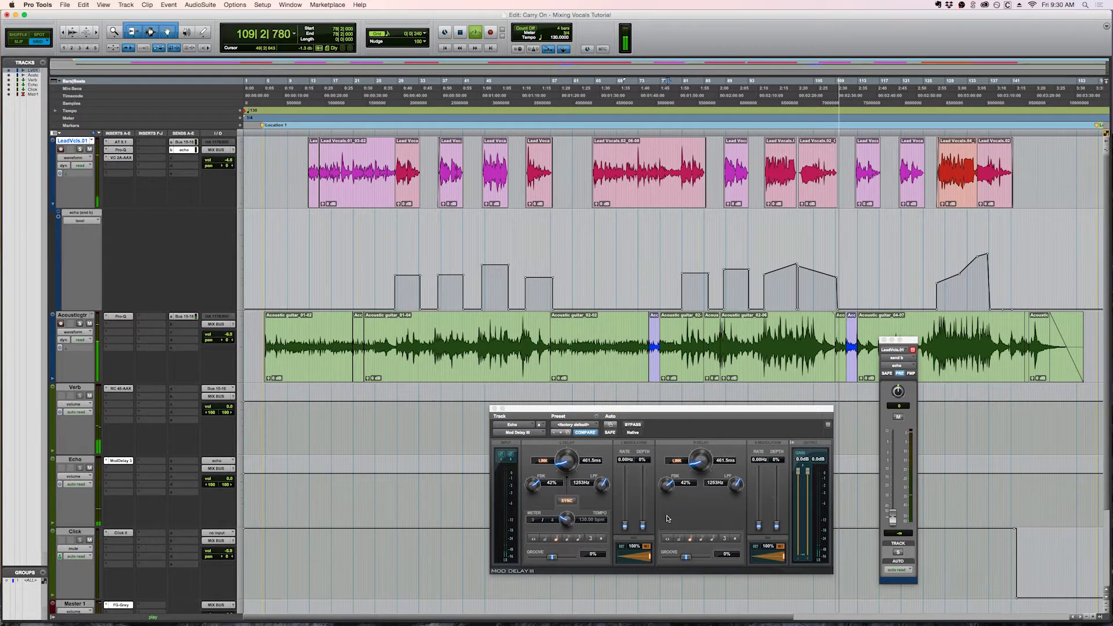
Stop playback and zoom the timeline in on the song's ending around bar 112.
{"action": "key", "text": "space"}
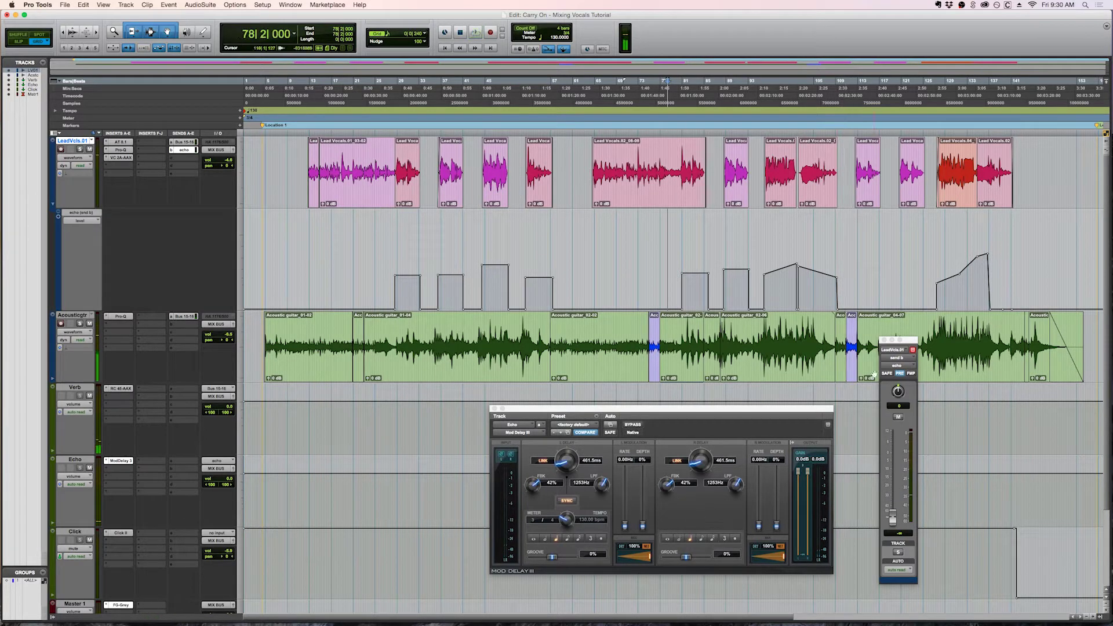
{"action": "left_click_drag", "start_coordinate": [853, 261], "coordinate": [678, 259]}
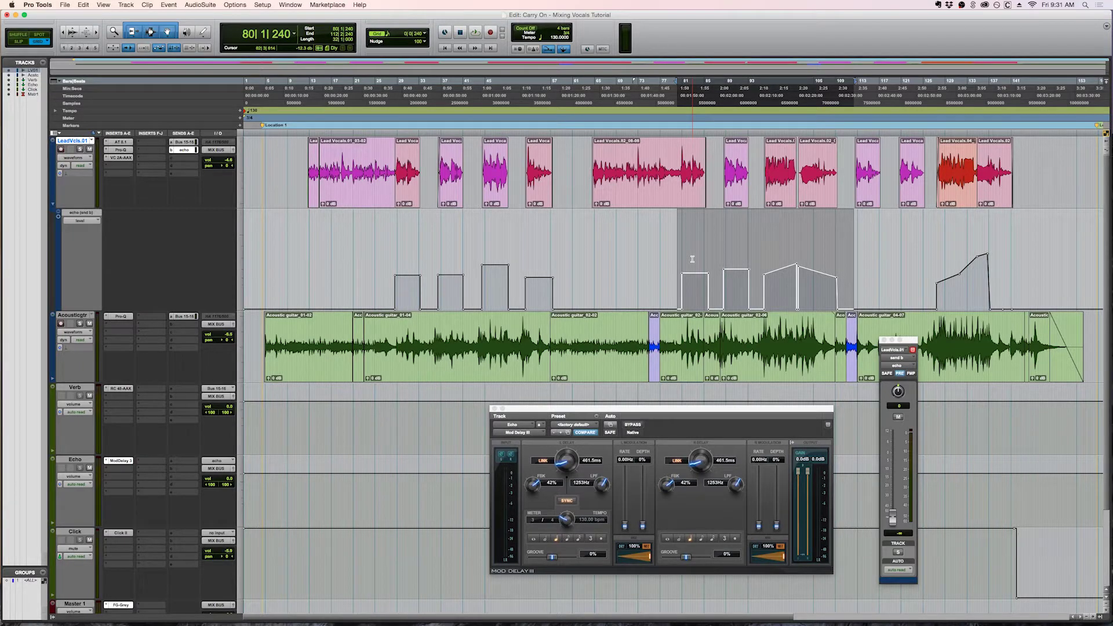
{"action": "scroll", "coordinate": [692, 259], "scroll_direction": "right", "scroll_amount": 5}
{"action": "left_click", "coordinate": [656, 236]}
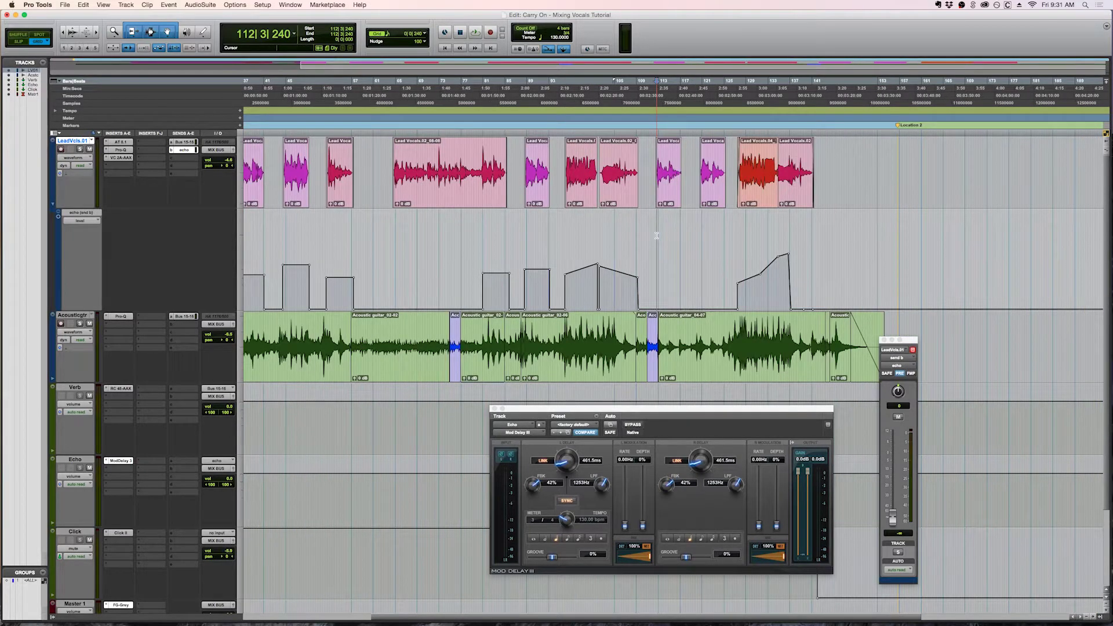
{"action": "key", "text": "super+bracketright"}
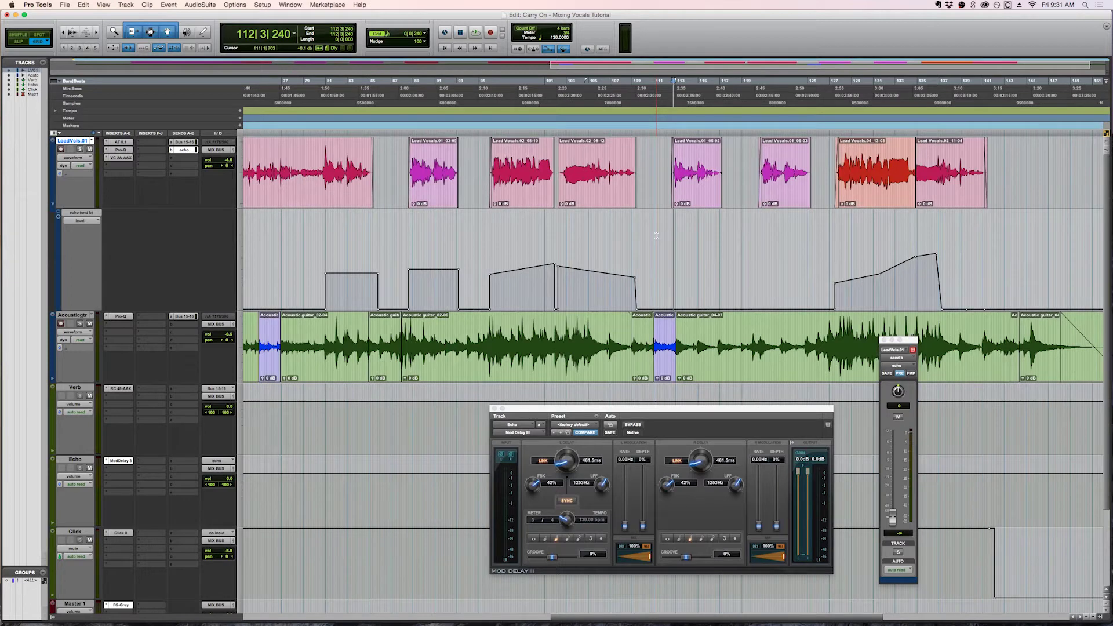
{"action": "key", "text": "super+bracketright"}
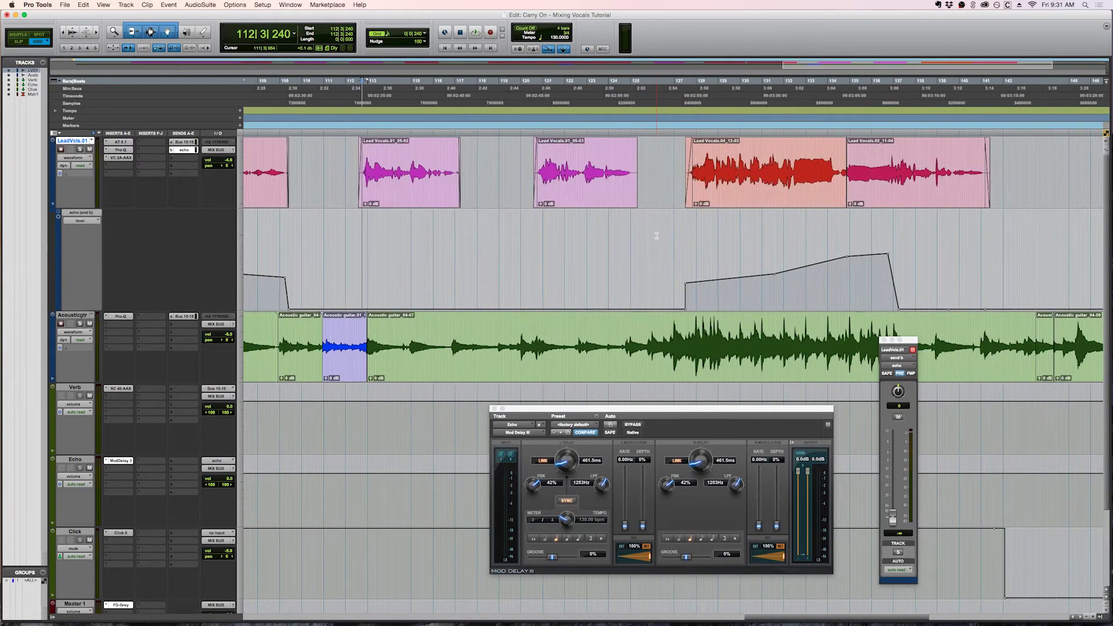
Set the playback start at bar 111 and play the final echo-send ramp.
{"action": "left_click_drag", "start_coordinate": [347, 222], "coordinate": [1021, 232]}
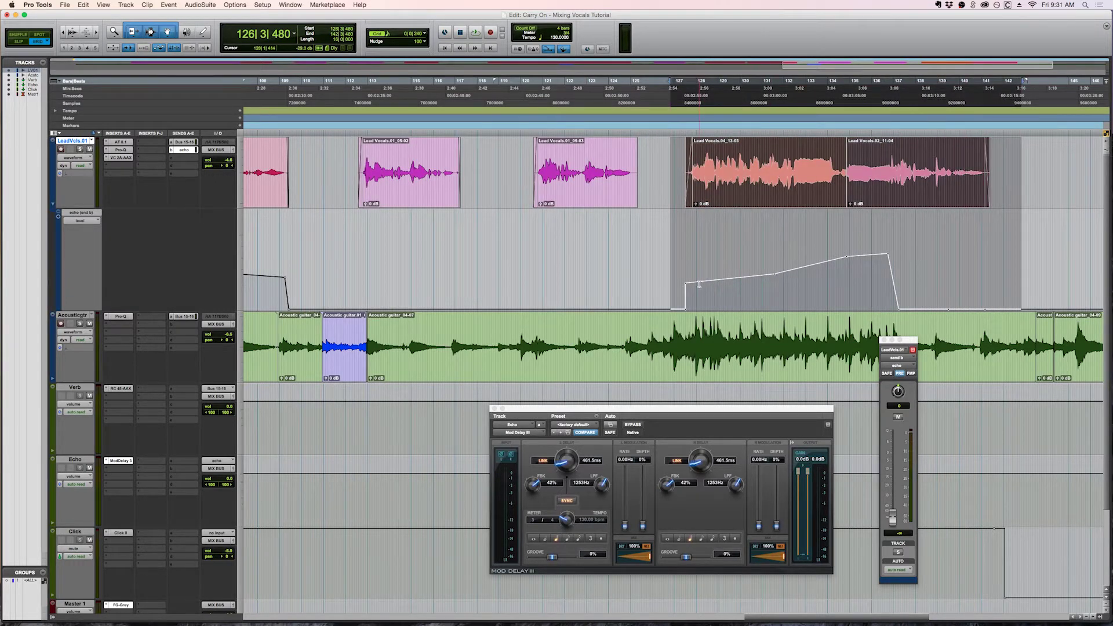
{"action": "left_click", "coordinate": [715, 274]}
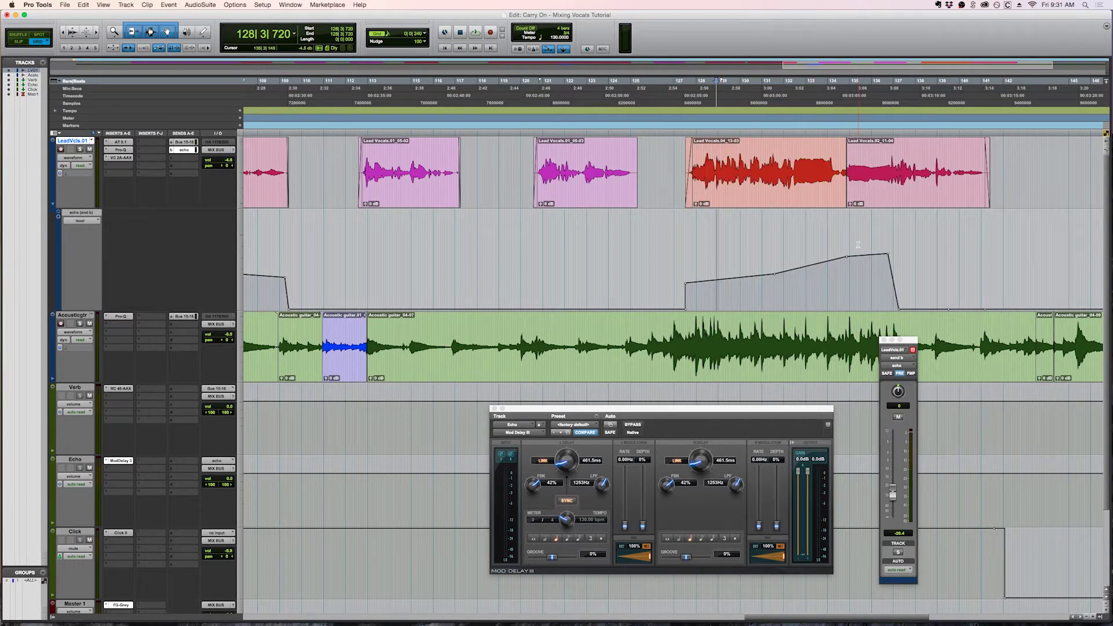
{"action": "left_click", "coordinate": [331, 132]}
{"action": "key", "text": "space"}
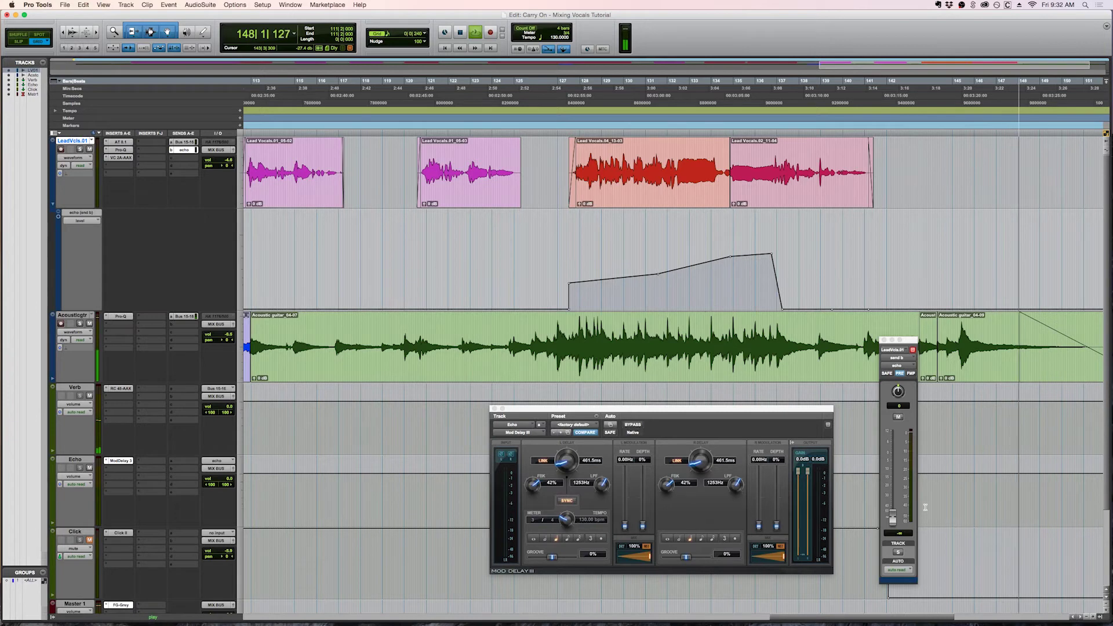
{"action": "key", "text": "space"}
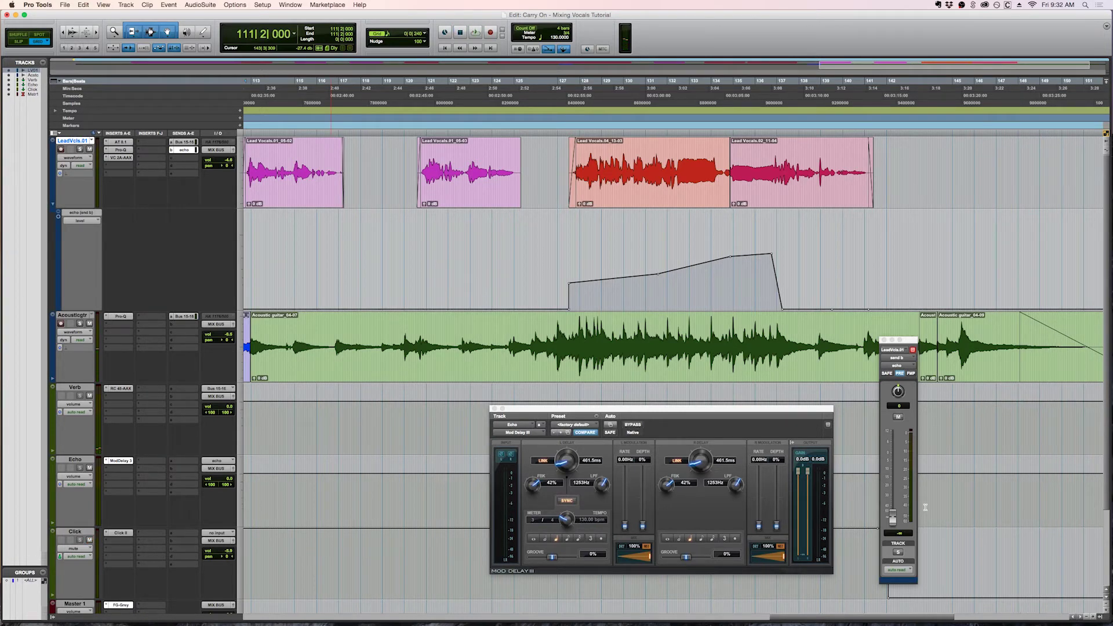